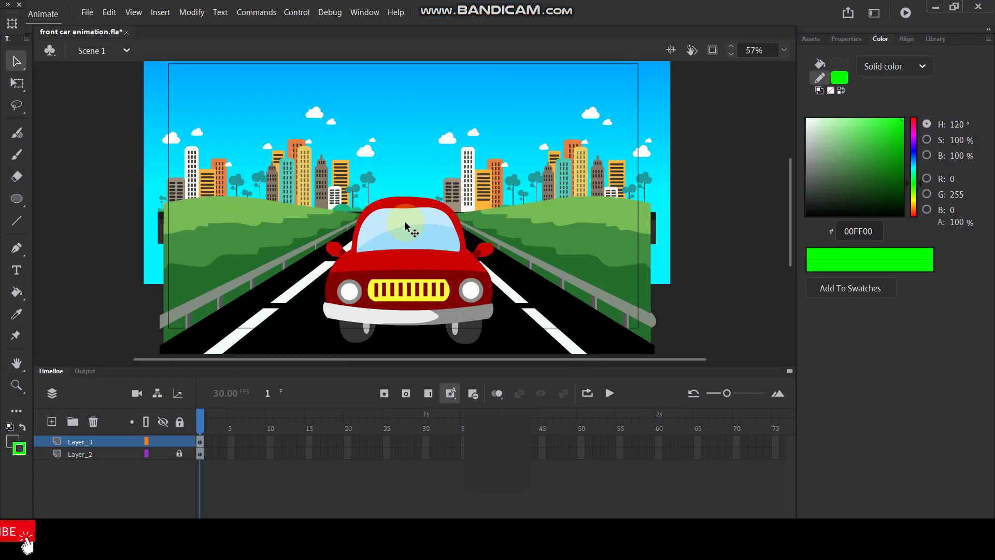
- Try moving the car body and the wheels apart, and undo the moves
scroll(439, 232, down, 1)
scroll(440, 232, up, 1)
drag(439, 232, 431, 80)
key(ctrl+z)
drag(389, 282, 389, 223)
key(ctrl+z)
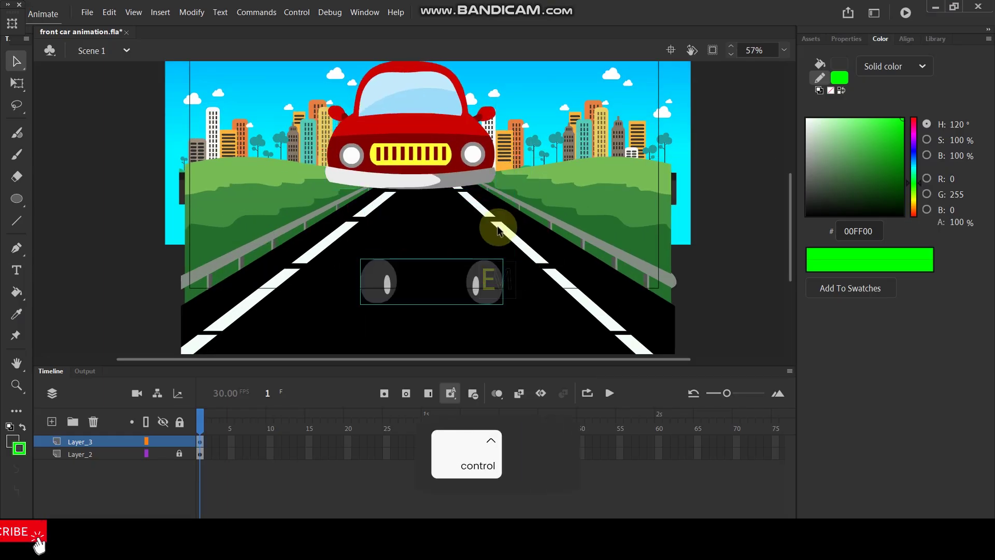
key(ctrl+z)
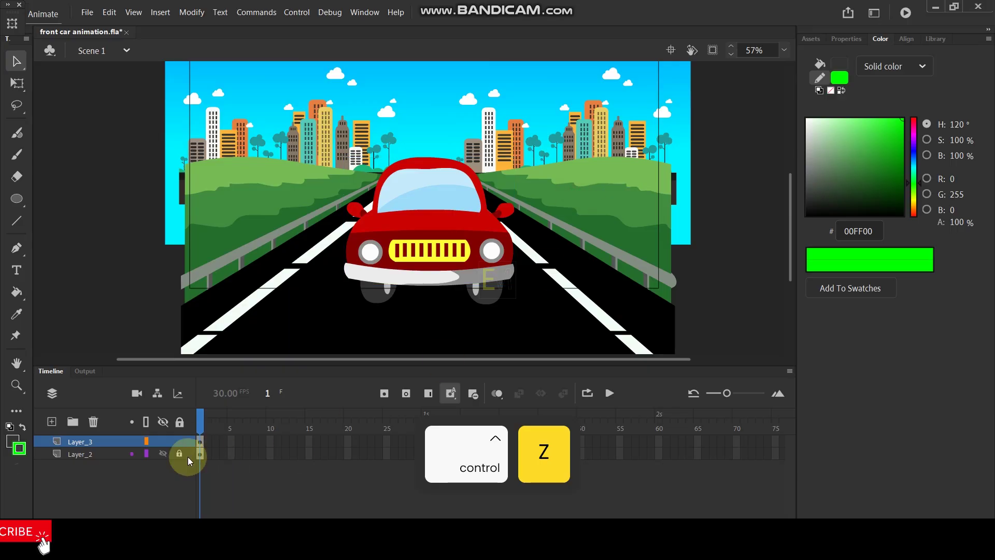
- Unlock Layer_2, try moving the road and skyline pieces apart, and undo those moves
click(181, 454)
drag(256, 218, 126, 311)
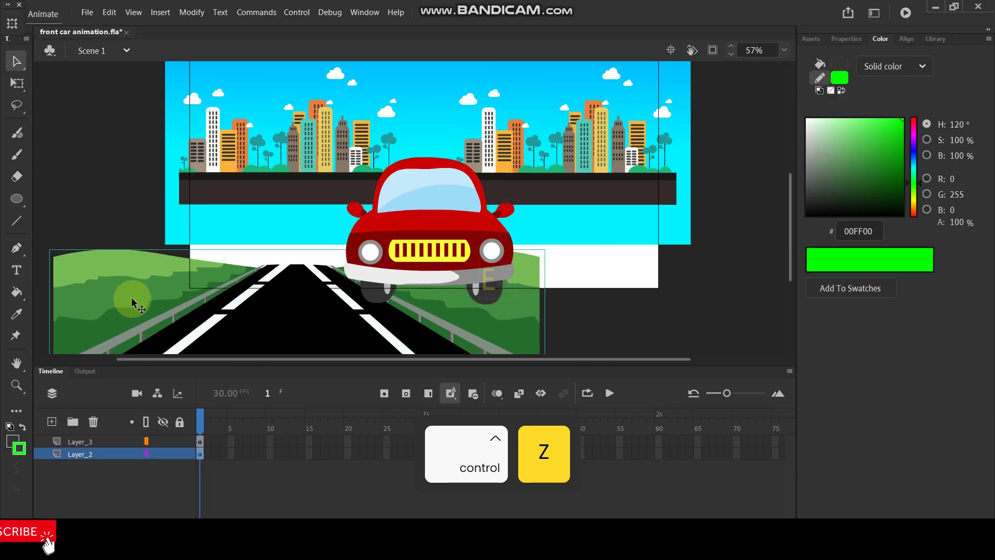
drag(270, 185, 234, 151)
drag(547, 173, 657, 147)
key(ctrl+z)
key(ctrl+z)
key(ctrl+z)
key(ctrl+z)
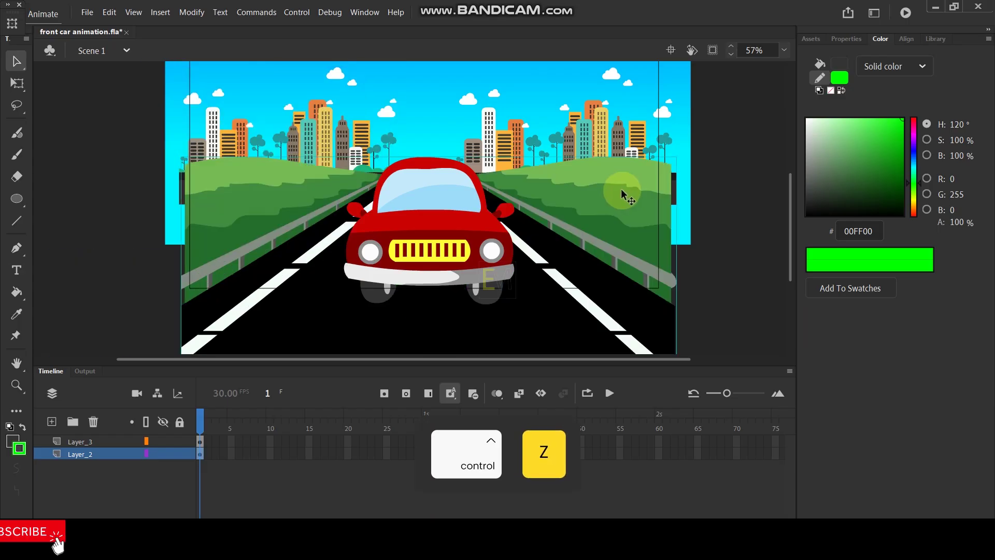
click(730, 156)
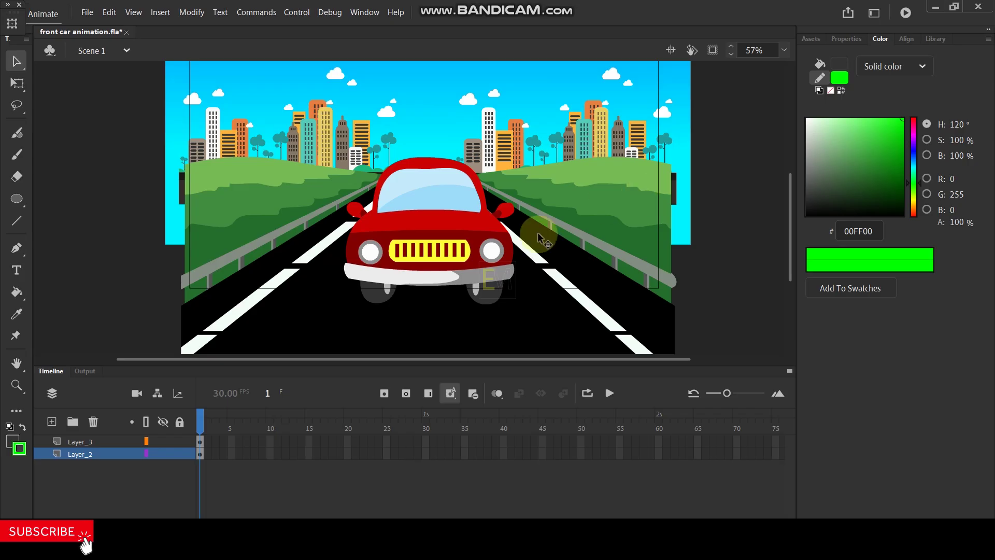
- Convert the car body and the wheels together into a single Graphic symbol
click(430, 228)
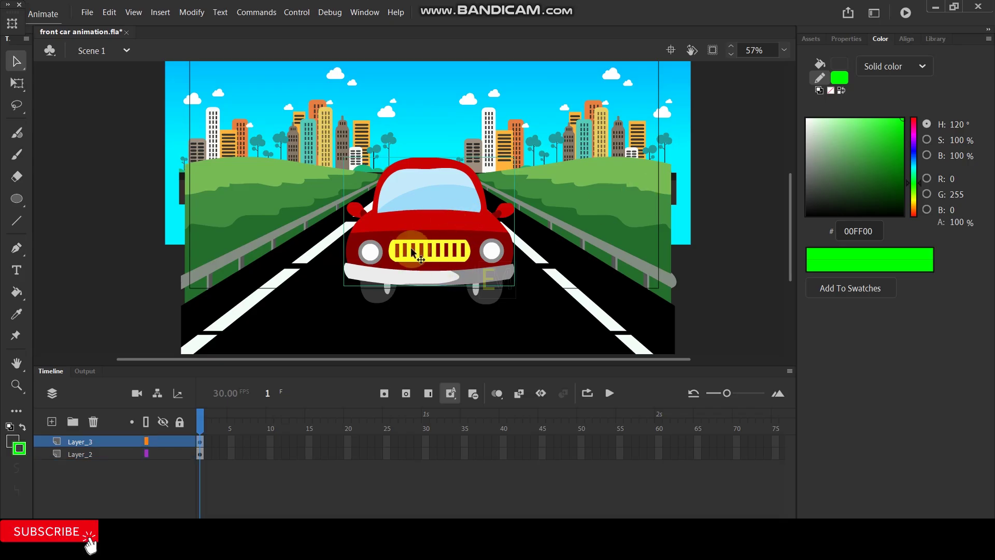
scroll(441, 263, up, 2)
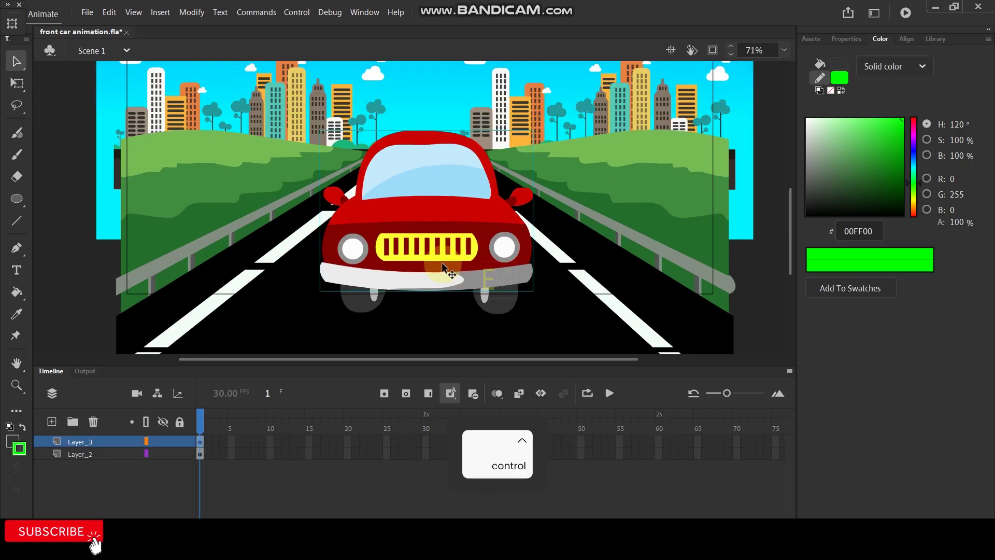
shift+click(348, 305)
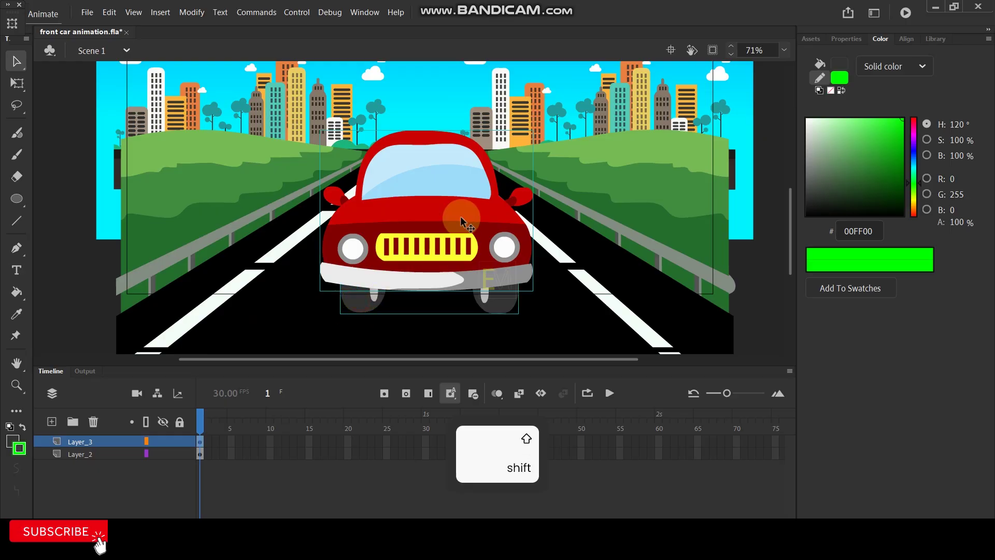
key(F8)
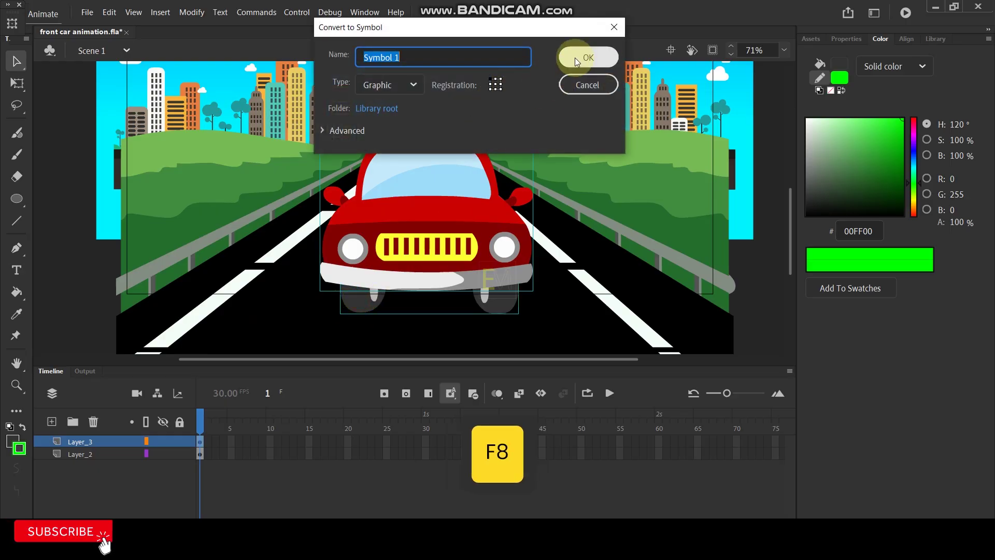
click(576, 58)
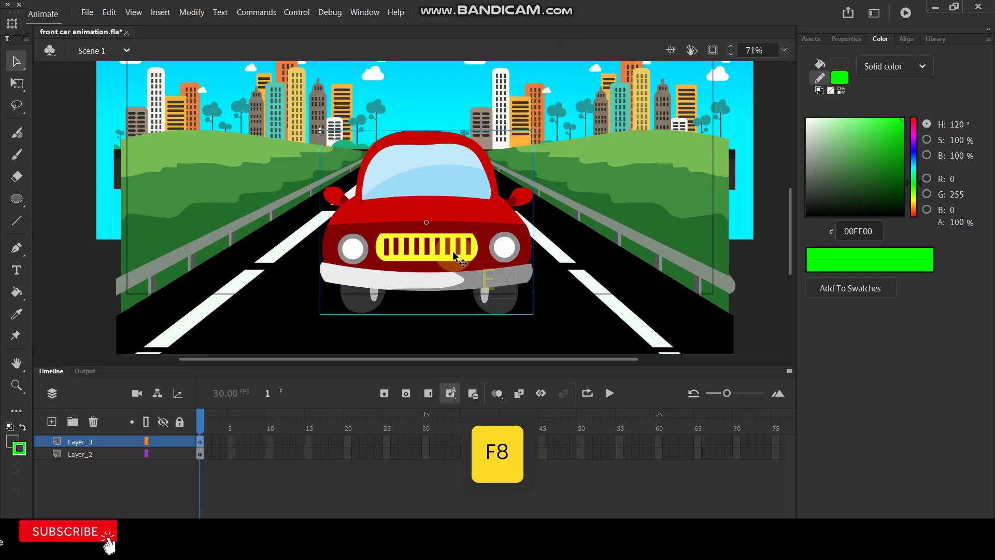
- Inside the car symbol, move the wheels in place onto a new layer and put that layer beneath the car body's layer
ctrl+scroll(452, 251, up, 5)
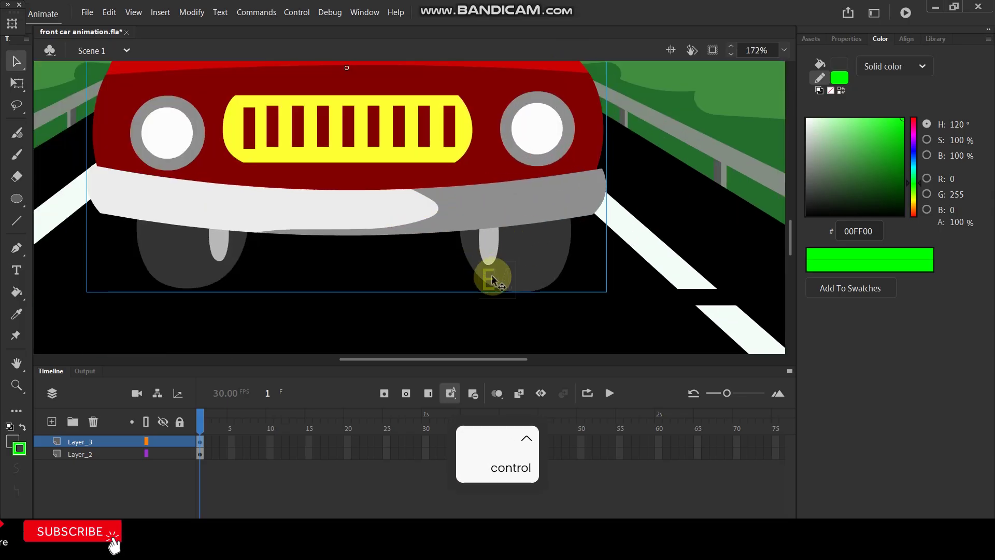
ctrl+scroll(488, 214, down, 3)
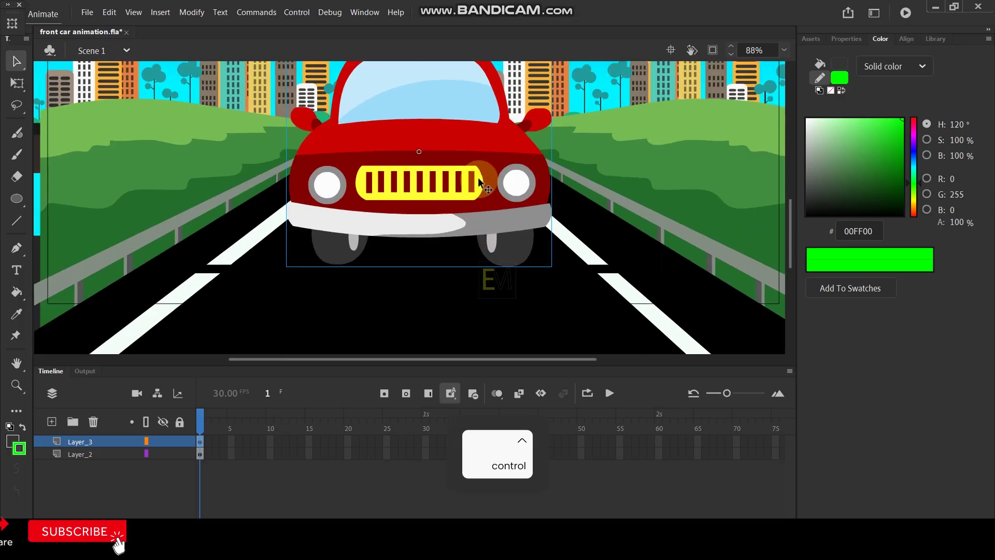
double_click(466, 195)
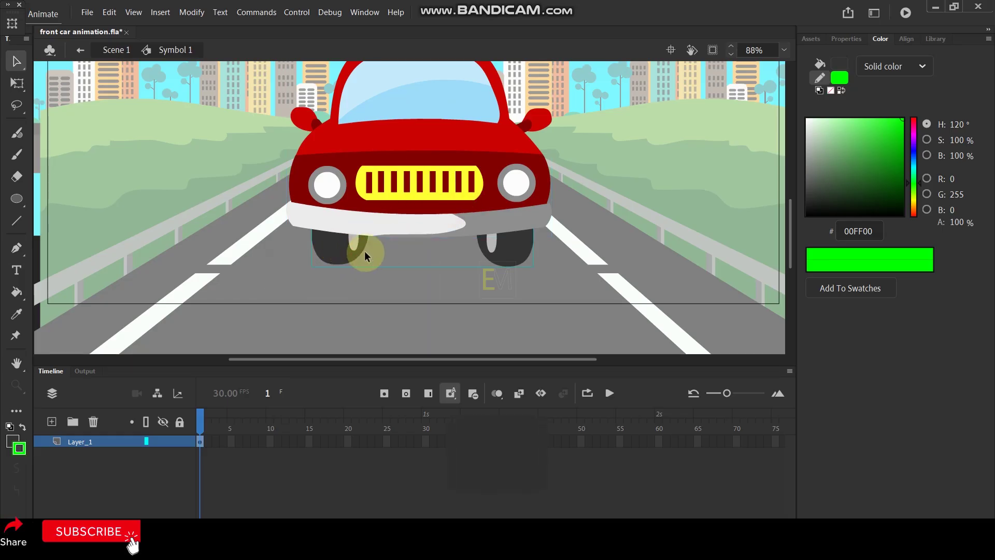
key(ctrl+x)
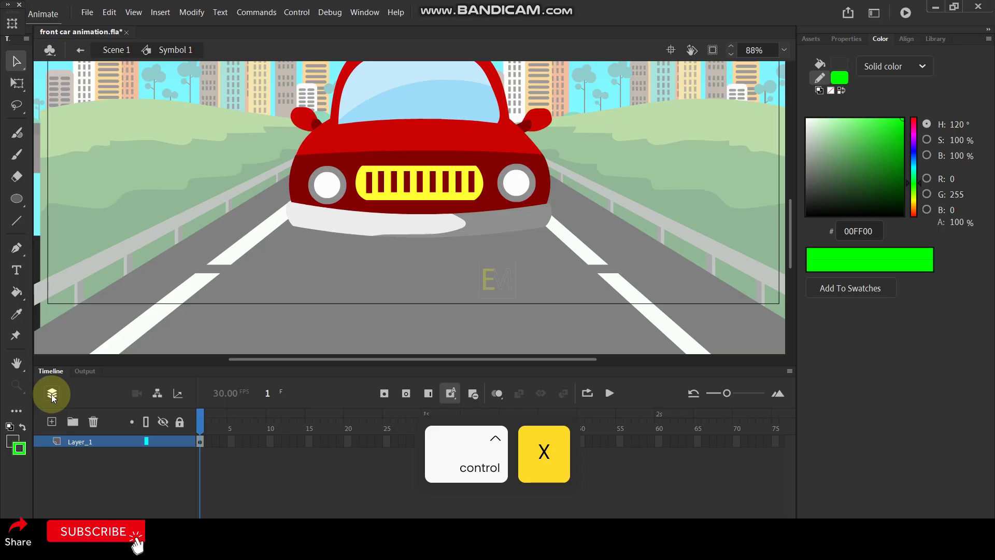
click(51, 421)
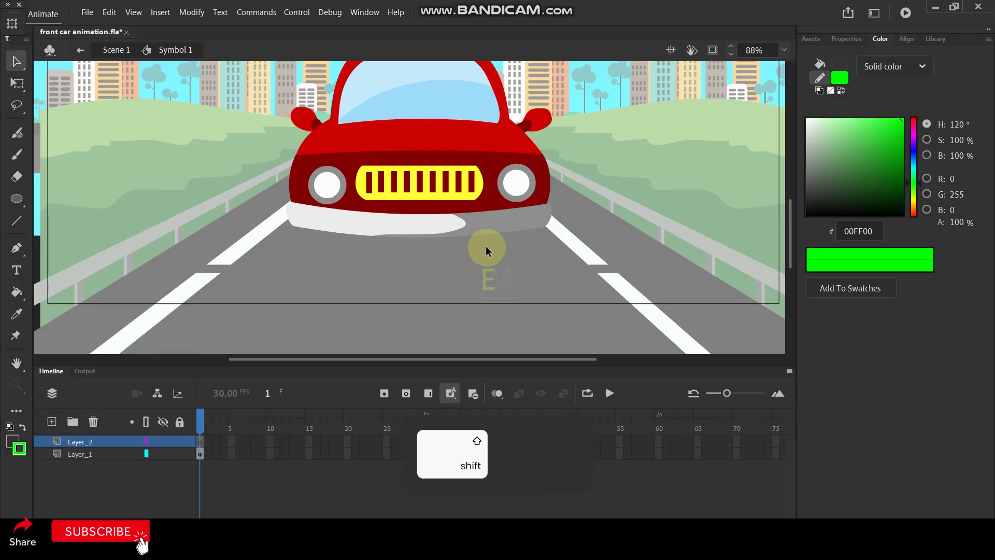
key(ctrl+shift+v)
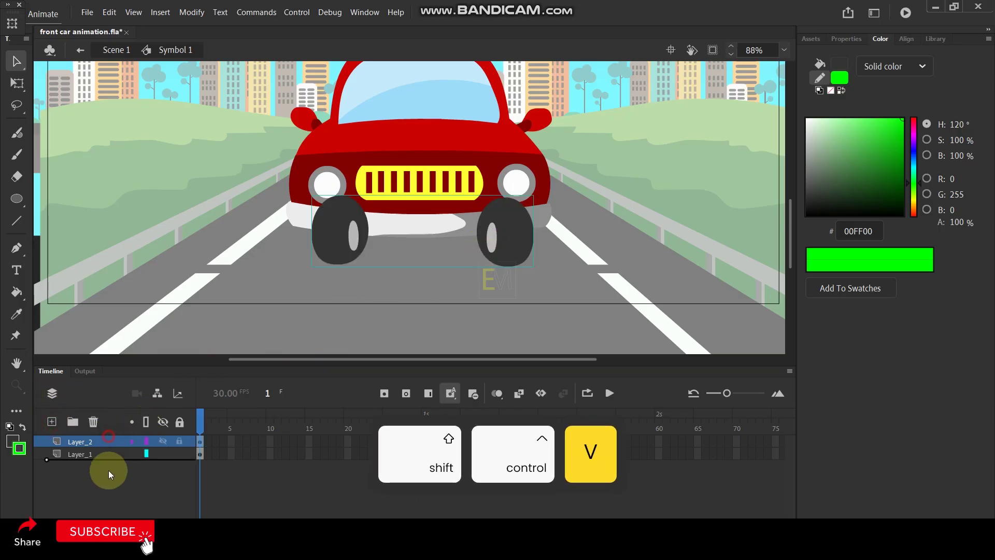
drag(108, 471, 107, 470)
- Add an empty layer between the car body's layer and the wheels' layer inside the car symbol
double_click(506, 263)
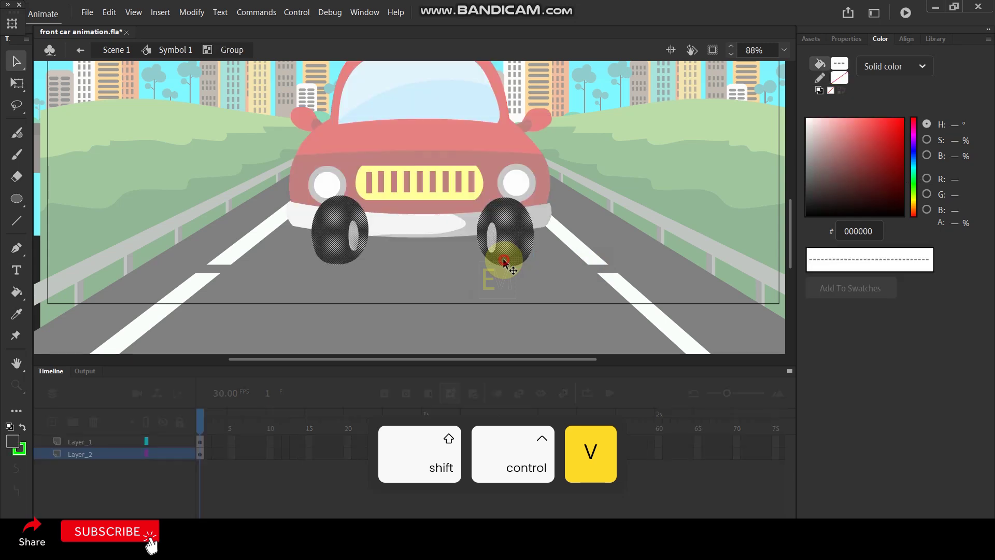
double_click(561, 234)
key(ctrl)
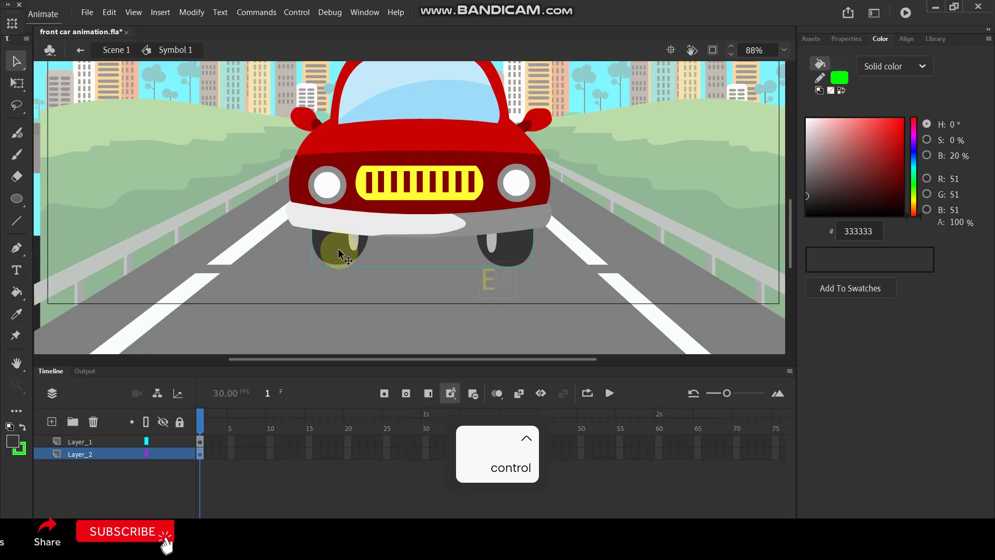
click(51, 422)
- Open the wheels group for editing and set the stroke color to #999999
ctrl+scroll(326, 216, up, 5)
double_click(411, 246)
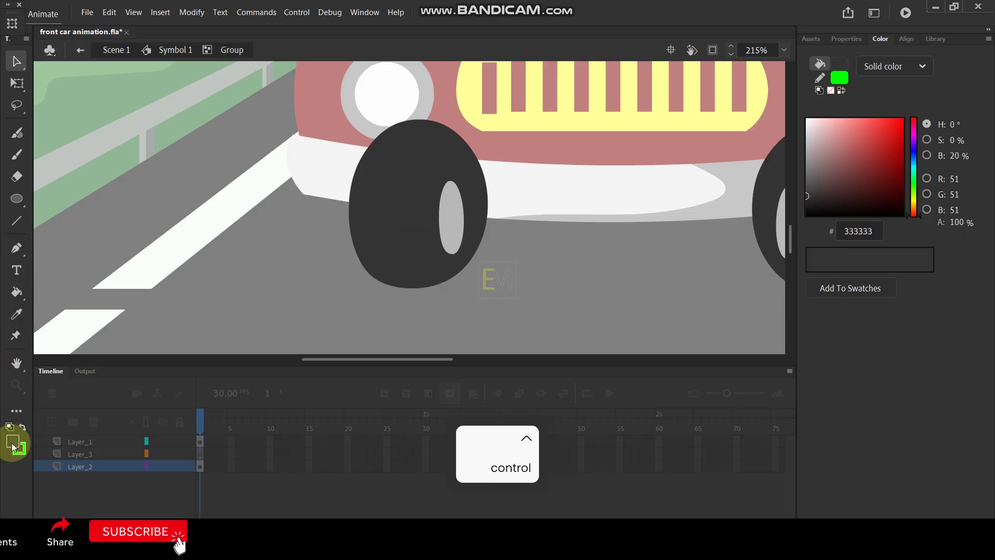
click(22, 455)
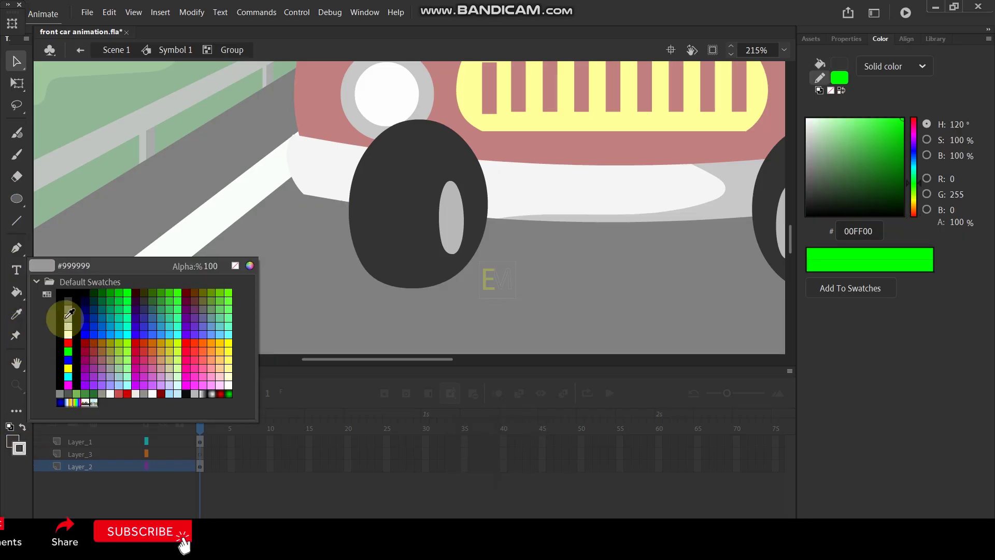
click(72, 314)
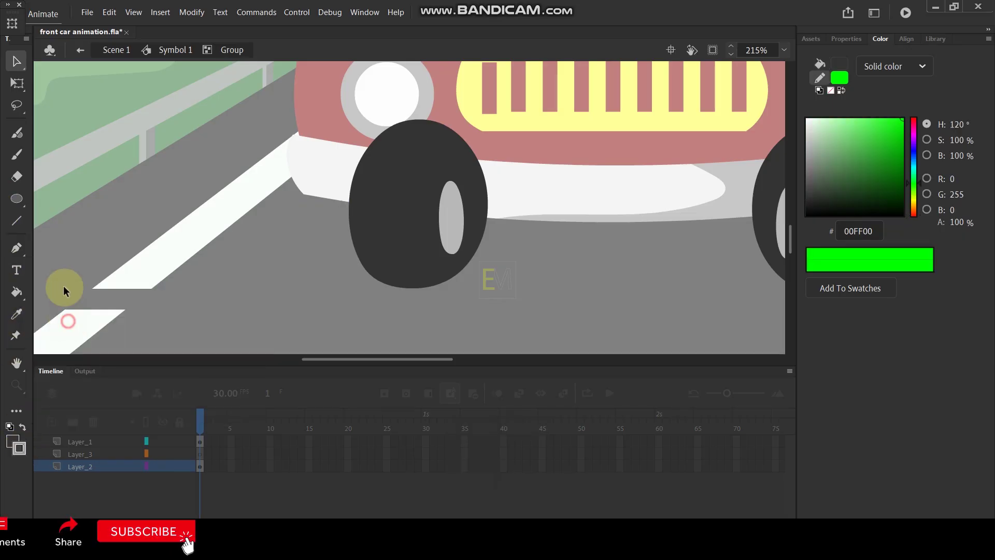
- Try drawing a curved tread line across the left wheel inside its group, undo it, and leave the group
click(16, 221)
drag(367, 132, 470, 139)
key(v)
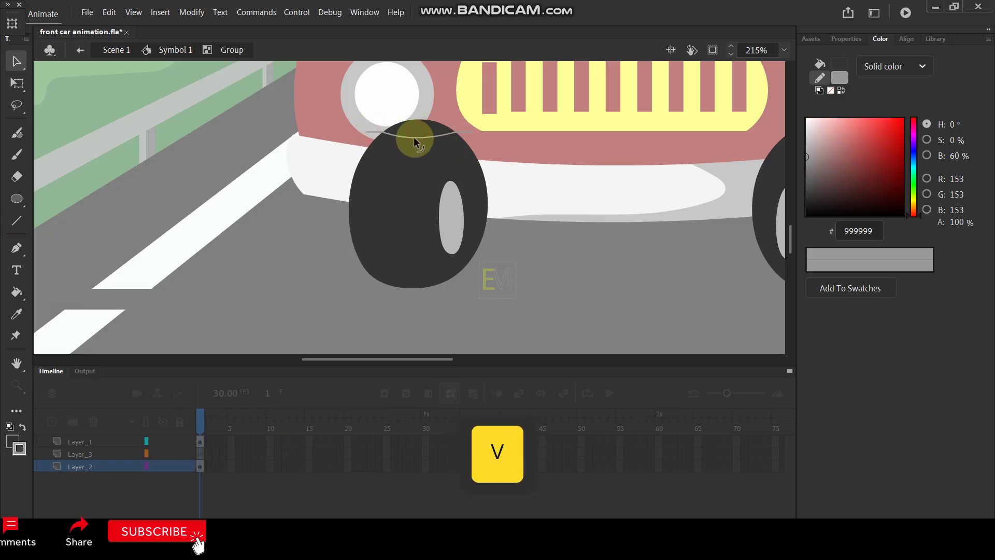
key(ctrl+z)
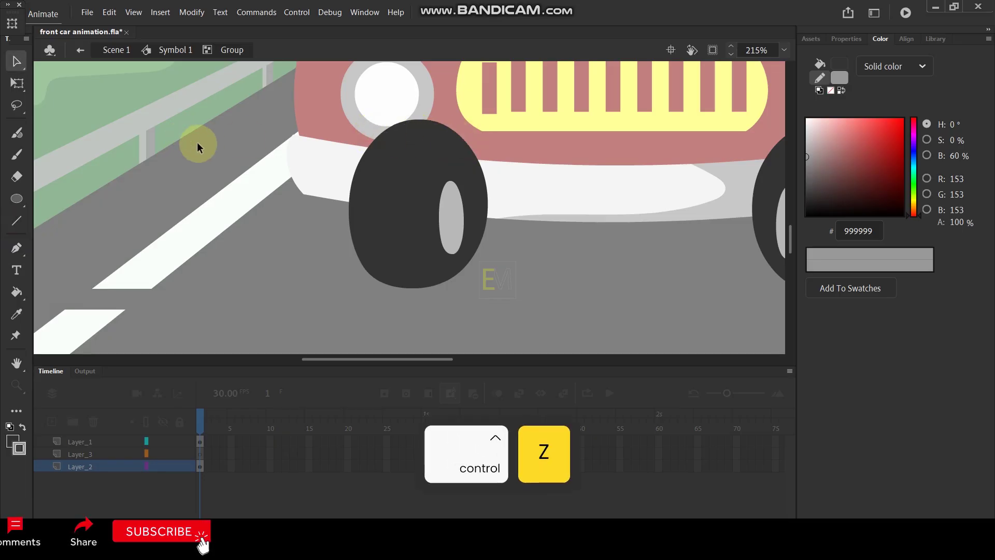
double_click(250, 273)
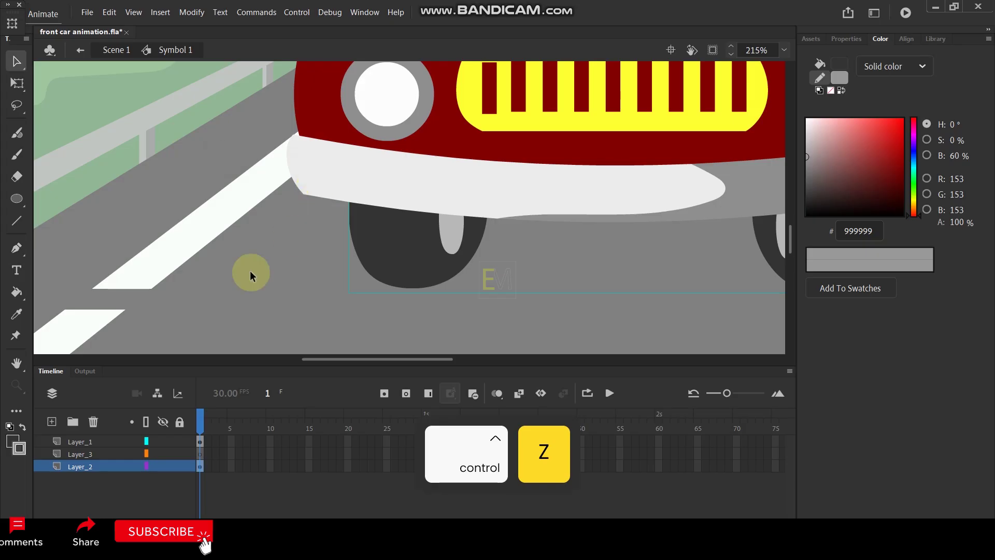
- Hide Layer_1 and draw a gray, slightly downward-curved tread line across the upper part of the left wheel on Layer_3
click(107, 455)
click(163, 441)
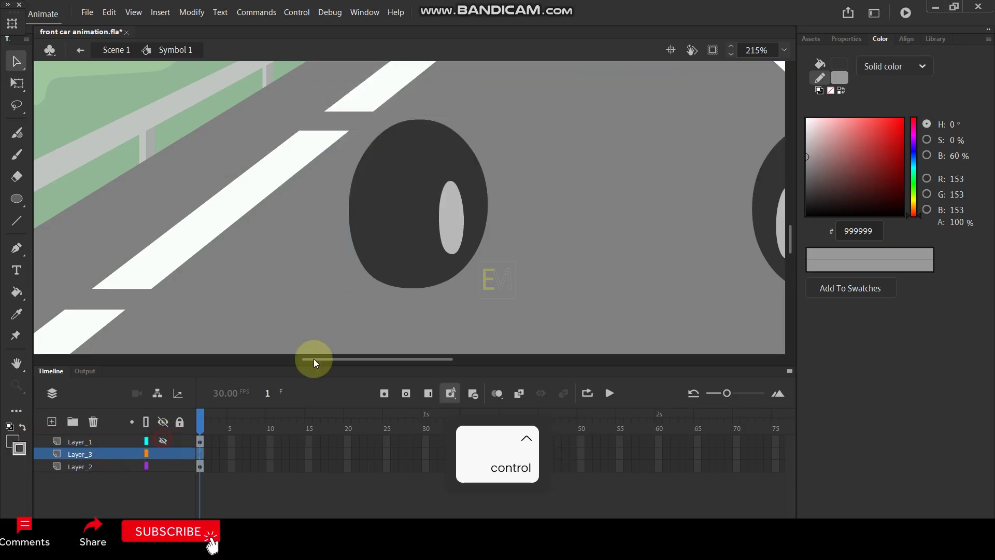
ctrl+scroll(411, 144, up, 1)
key(n)
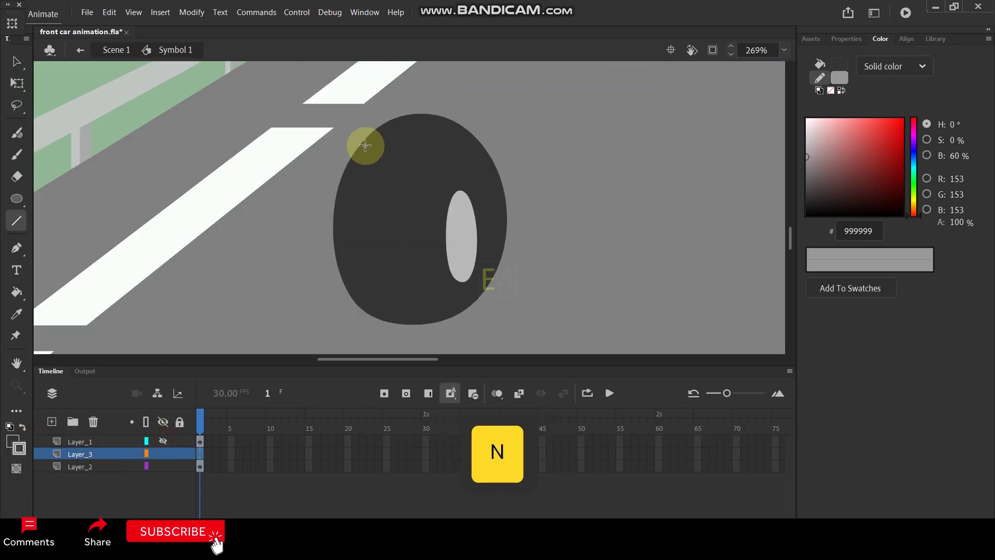
drag(363, 127, 420, 142)
key(v)
key(ctrl+z)
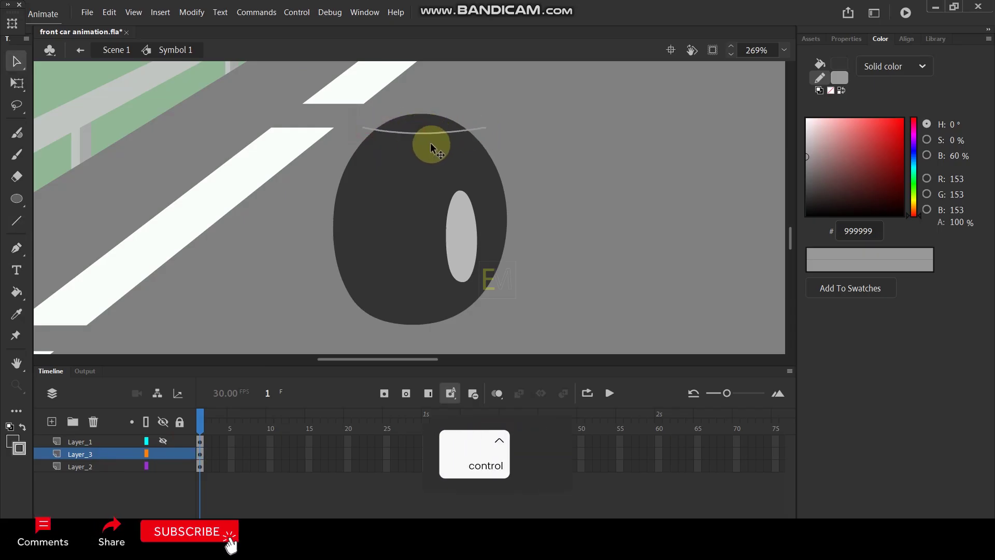
- Duplicate the curved tread line down the left wheel to make seven spaced lines
click(421, 133)
drag(421, 133, 409, 154)
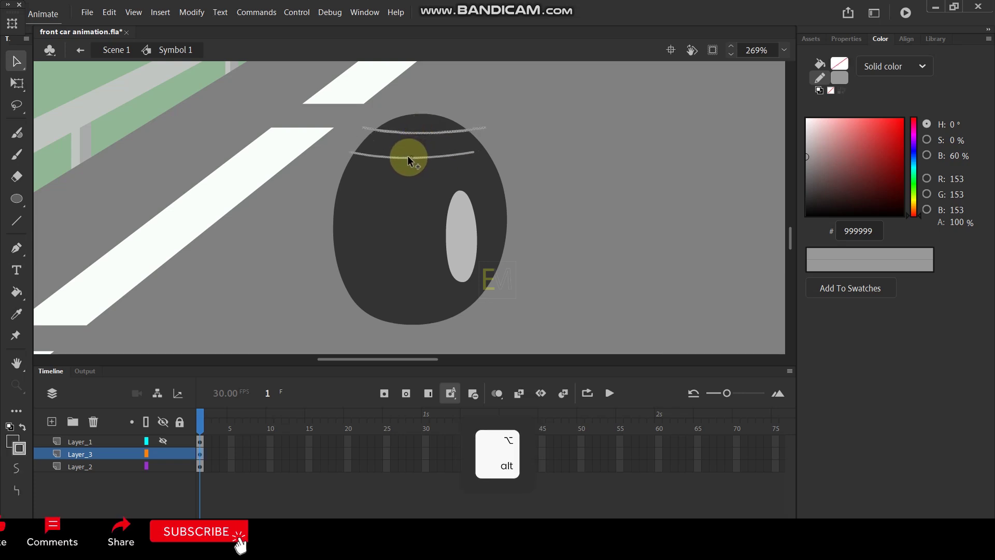
click(409, 155)
mouse_move(410, 156)
mouse_down()
mouse_move(396, 185)
mouse_move(404, 271)
mouse_up()
click(399, 213)
drag(405, 272, 412, 301)
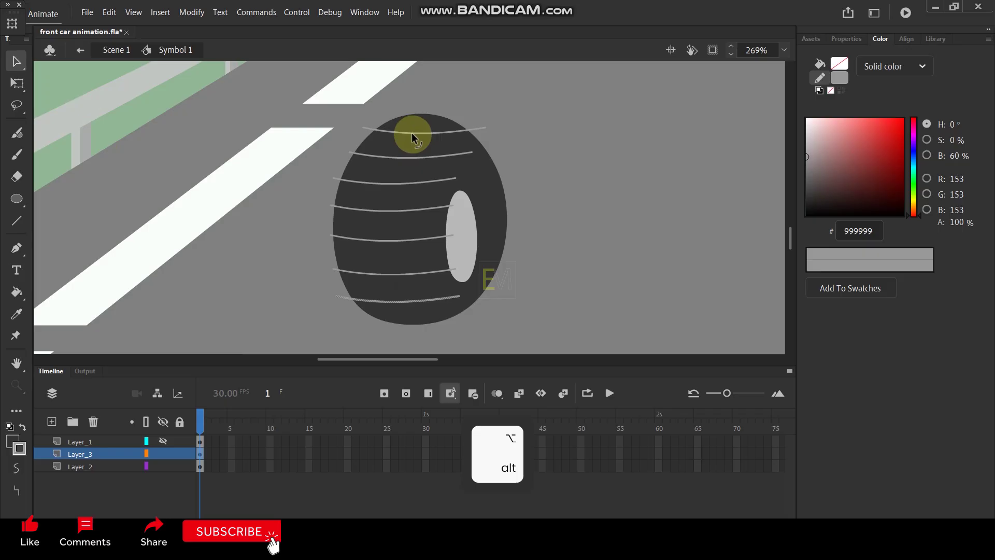
- Select all the tread lines on Layer_3 and scale them up slightly with Free Transform to span the tire
click(113, 452)
click(21, 83)
drag(488, 126, 495, 114)
click(549, 150)
- Shorten the fourth tread line to end at the hub's edge, and show Layer_1 to check the lines beneath the bumper
click(456, 203)
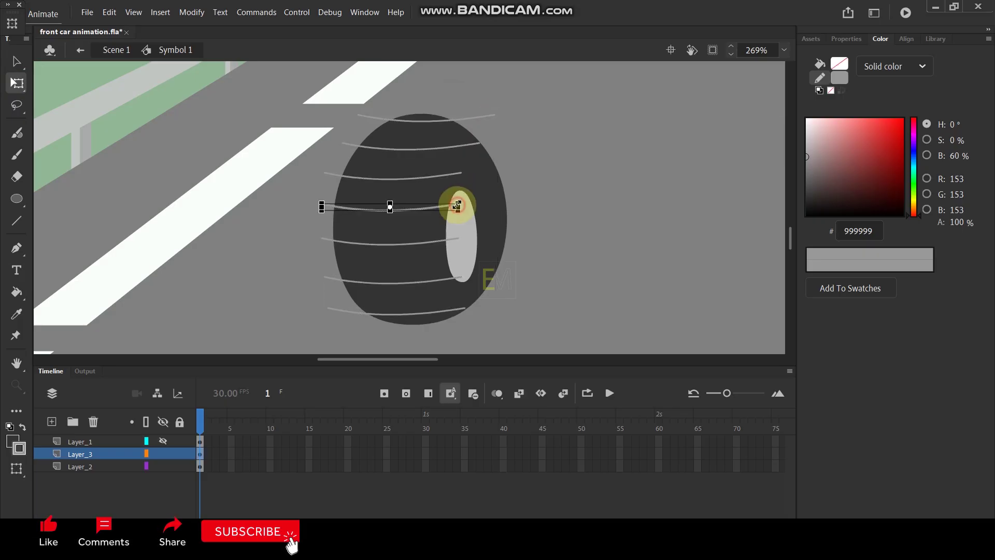
click(555, 202)
scroll(449, 204, up, 2)
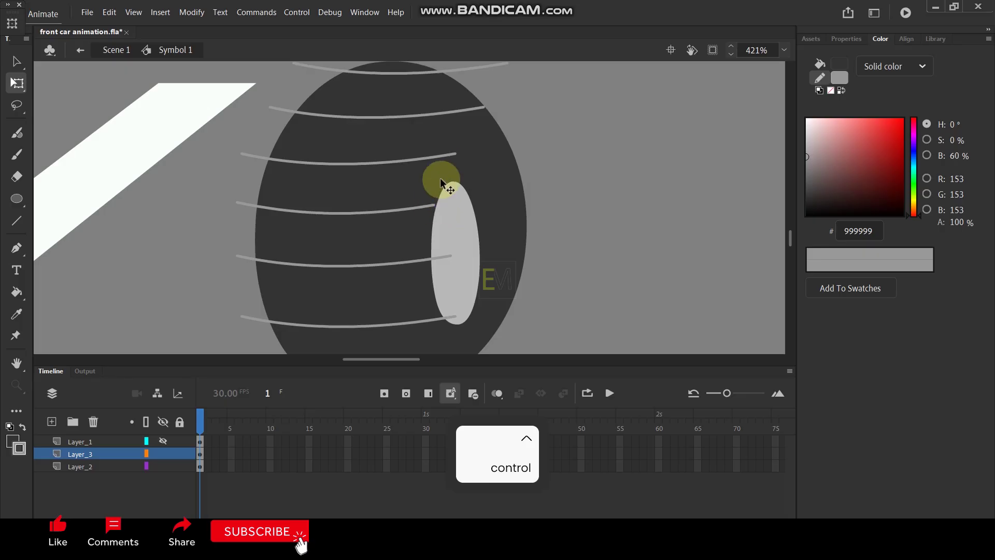
scroll(366, 202, down, 4)
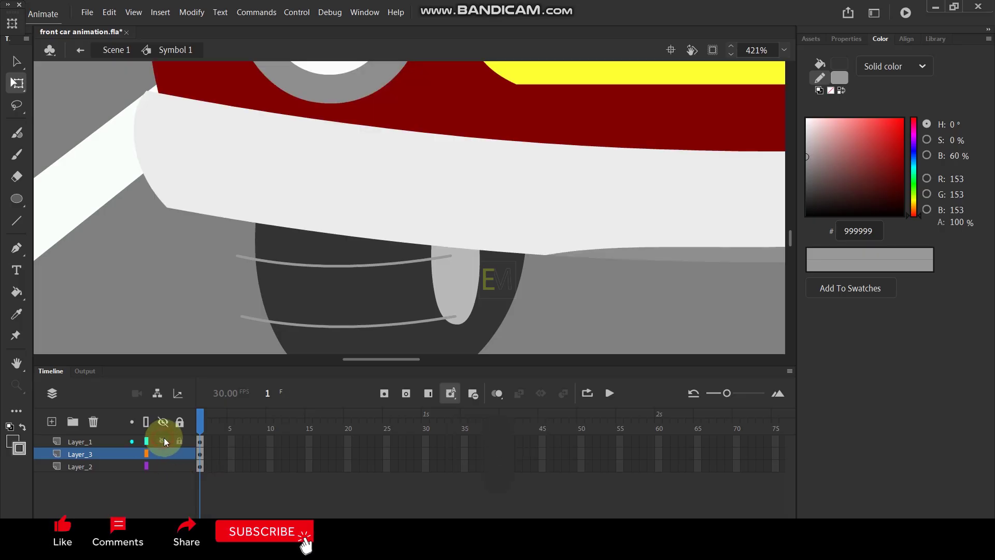
scroll(359, 229, up, 2)
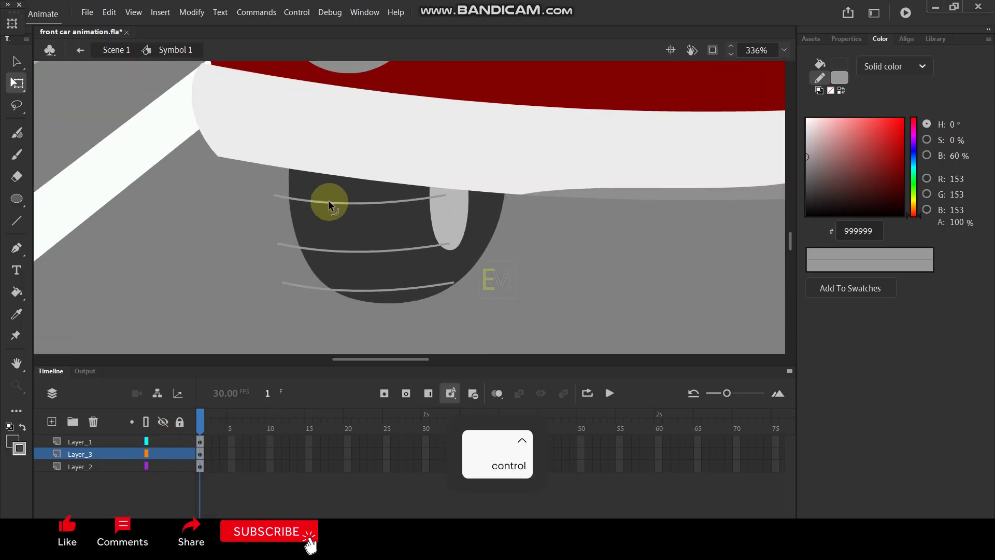
scroll(326, 204, up, 2)
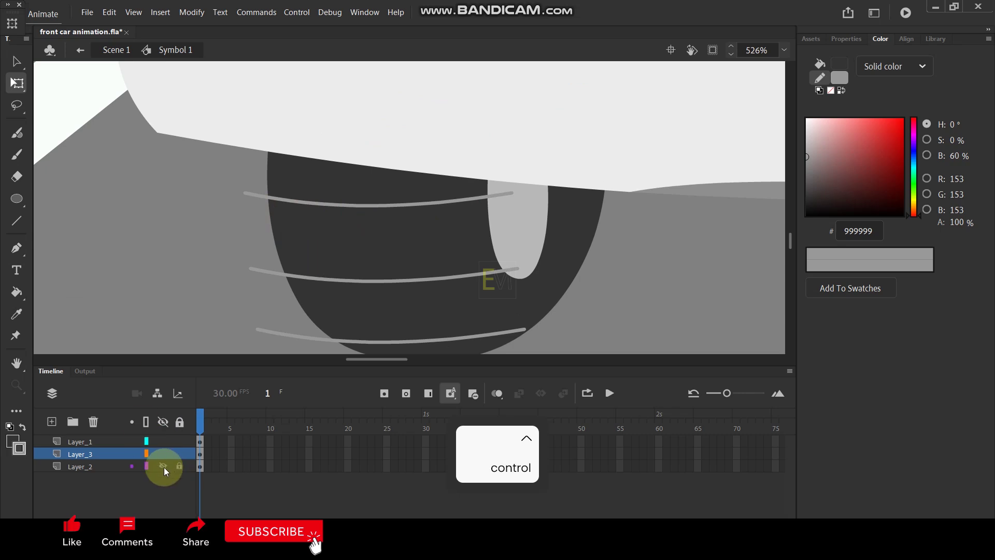
- Hide Layer_1 and shorten the tread lines beside and just below the fourth line so they end at the hub's edge
click(163, 440)
scroll(409, 170, down, 3)
scroll(475, 226, up, 3)
drag(475, 219, 455, 221)
click(481, 291)
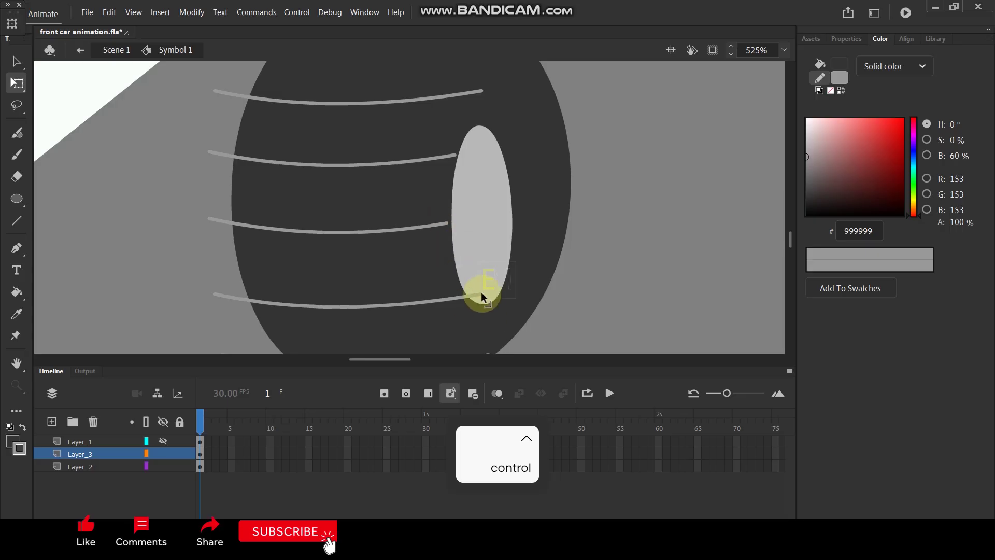
drag(468, 293, 458, 295)
click(478, 194)
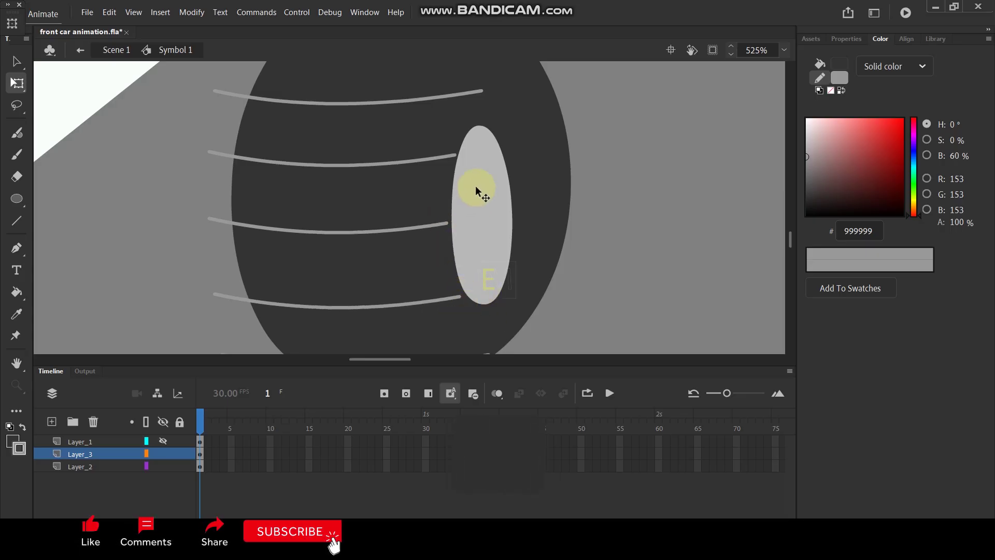
- Trim the outer ends of the lower four tread lines so they end at the left tire's outer edge
scroll(445, 281, down, 3)
scroll(446, 281, up, 2)
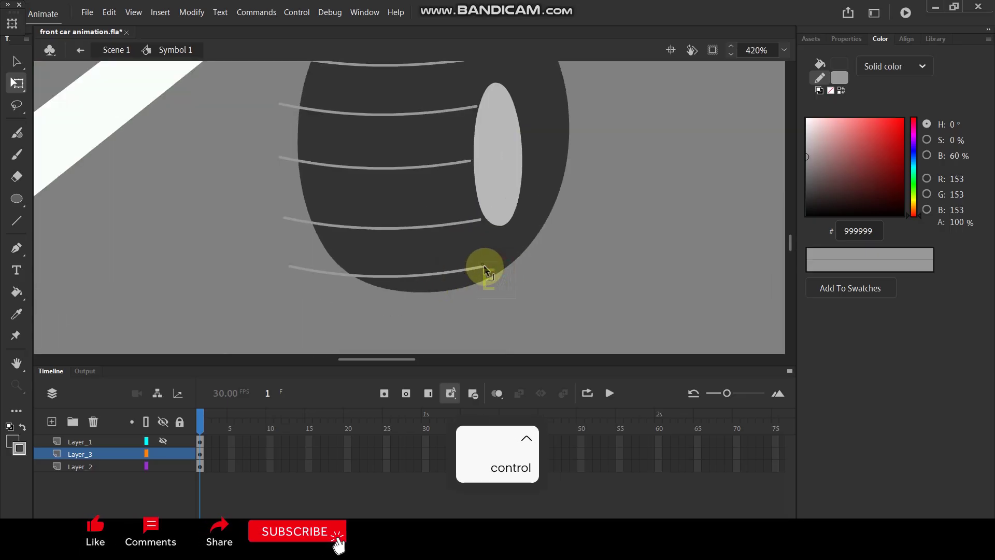
drag(288, 267, 343, 269)
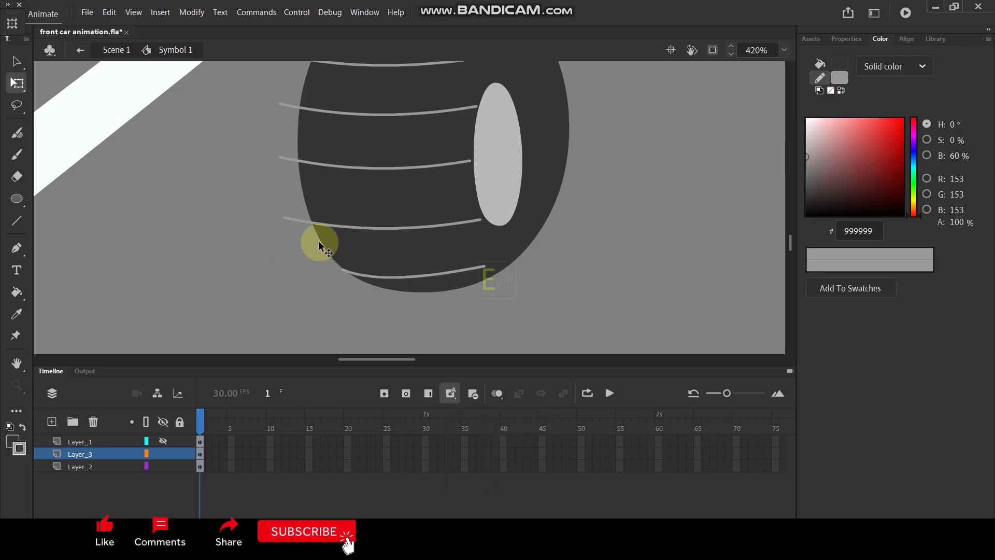
drag(287, 217, 313, 220)
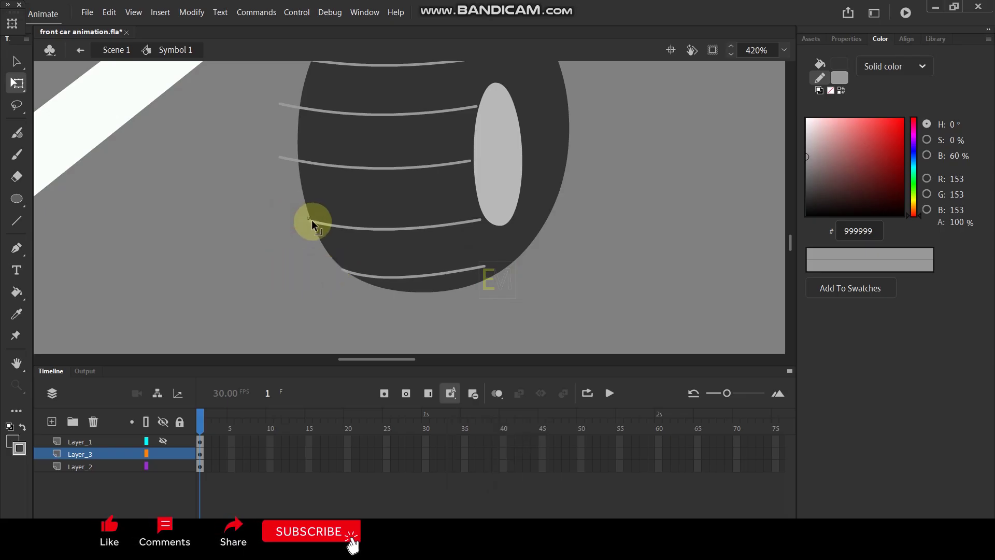
drag(282, 157, 298, 159)
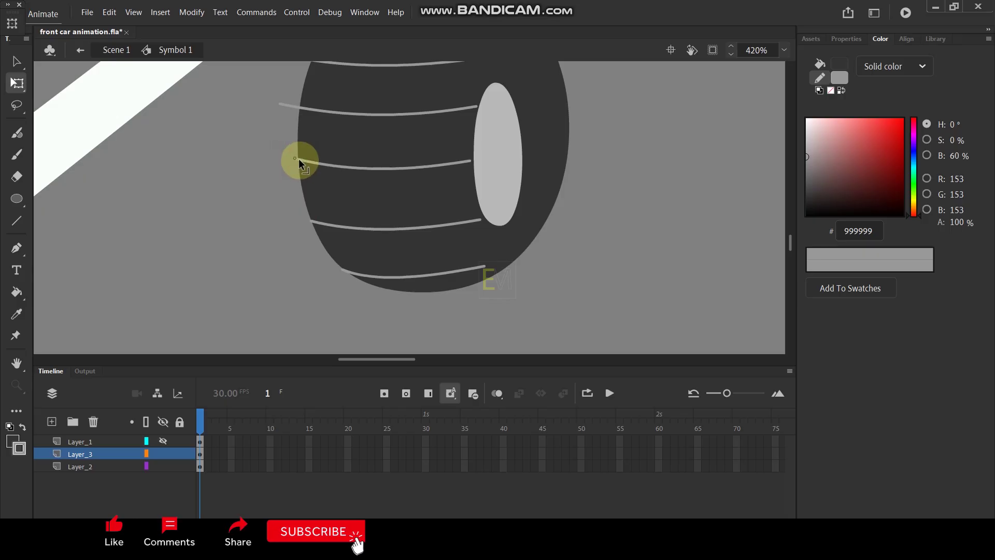
drag(279, 102, 300, 104)
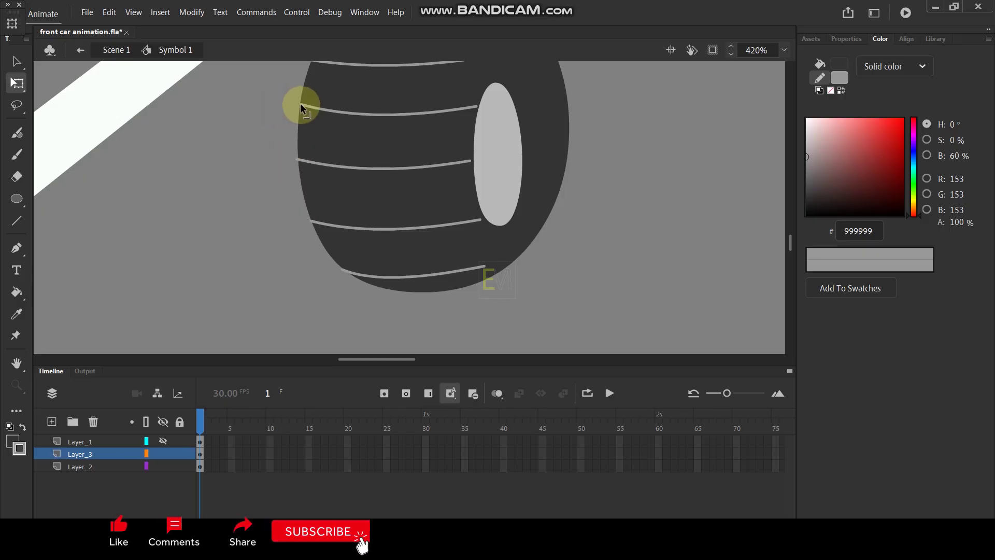
- Trim the outer ends of the second and third tread lines to the tire's edge and adjust the second line's inner end
scroll(267, 157, up, 1)
scroll(267, 157, up, 3)
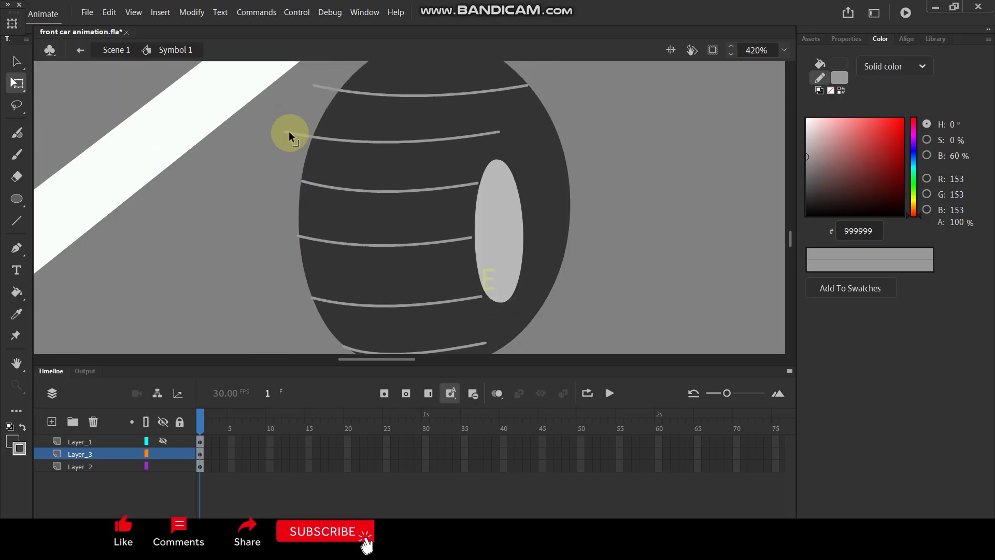
drag(289, 133, 315, 133)
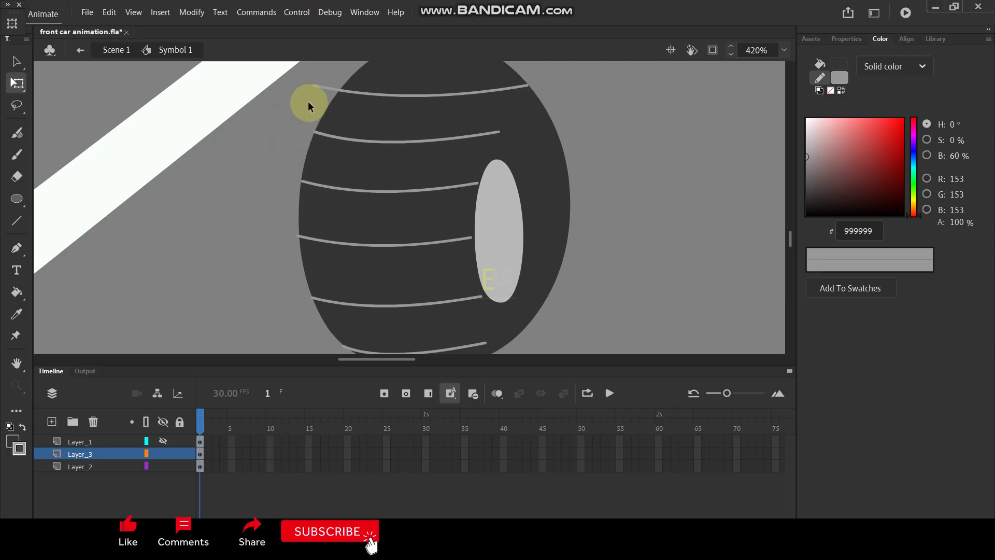
drag(312, 83, 341, 85)
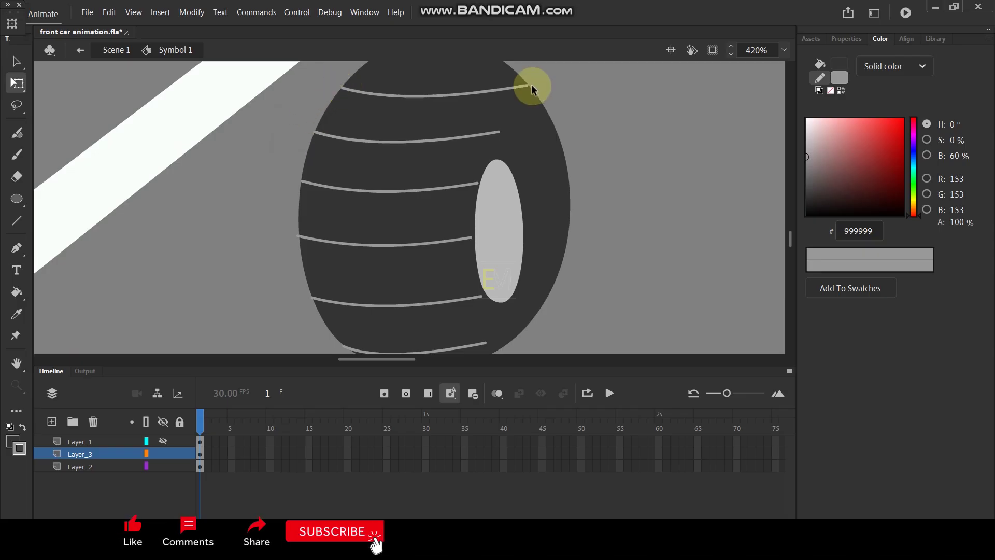
drag(526, 90, 527, 88)
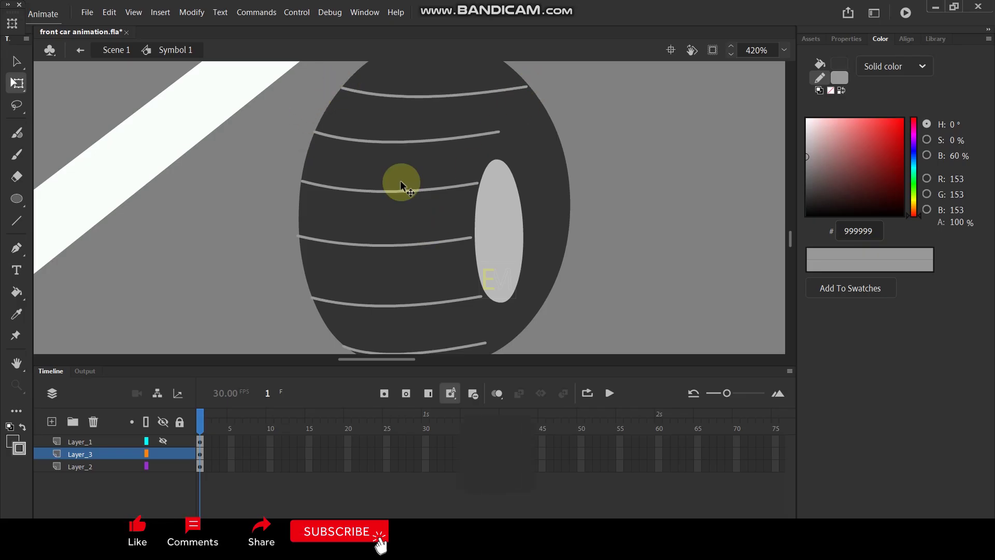
- Delete the topmost tread line, briefly show Layer_1 to check the wheel under the bumper, and hide it again
ctrl+scroll(414, 155, down, 5)
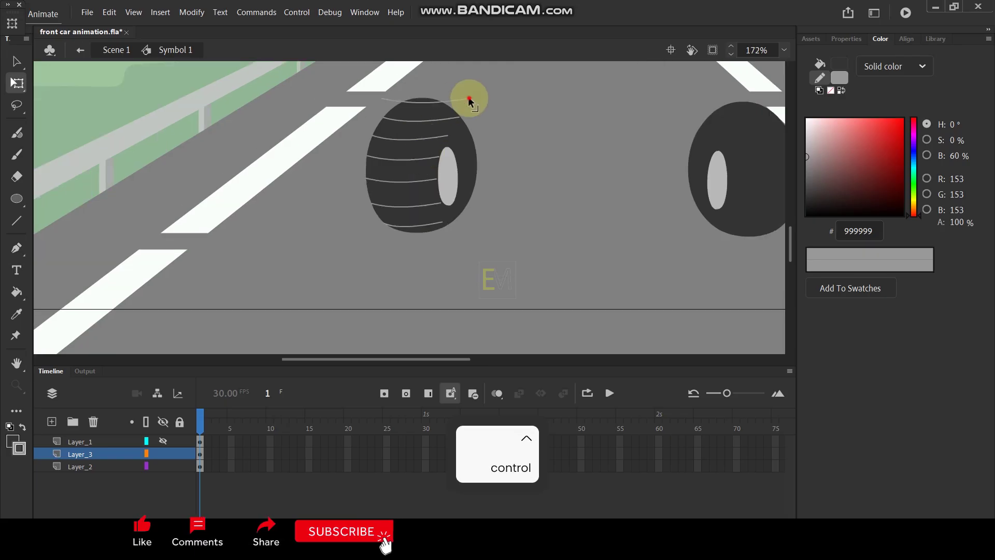
click(468, 97)
key(Delete)
key(Delete)
click(162, 438)
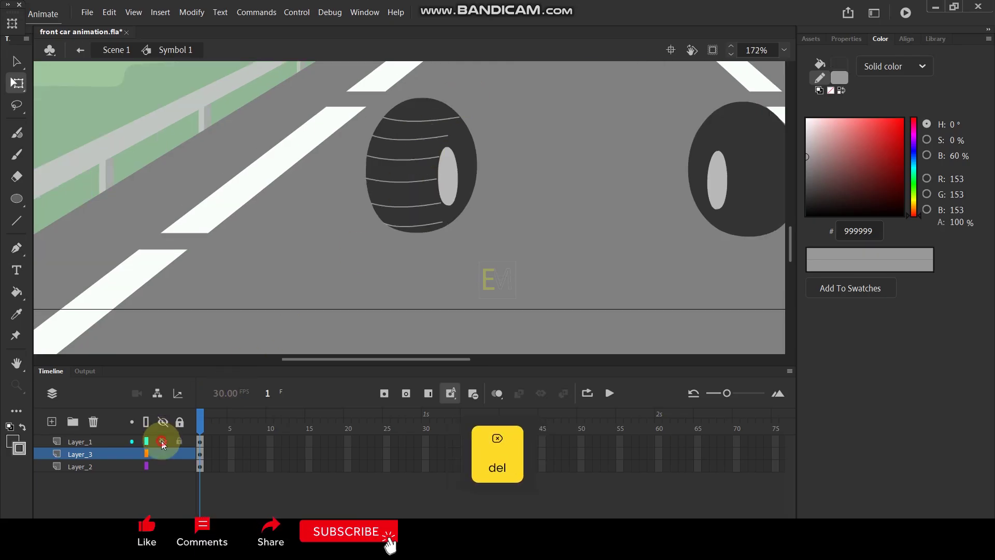
click(162, 441)
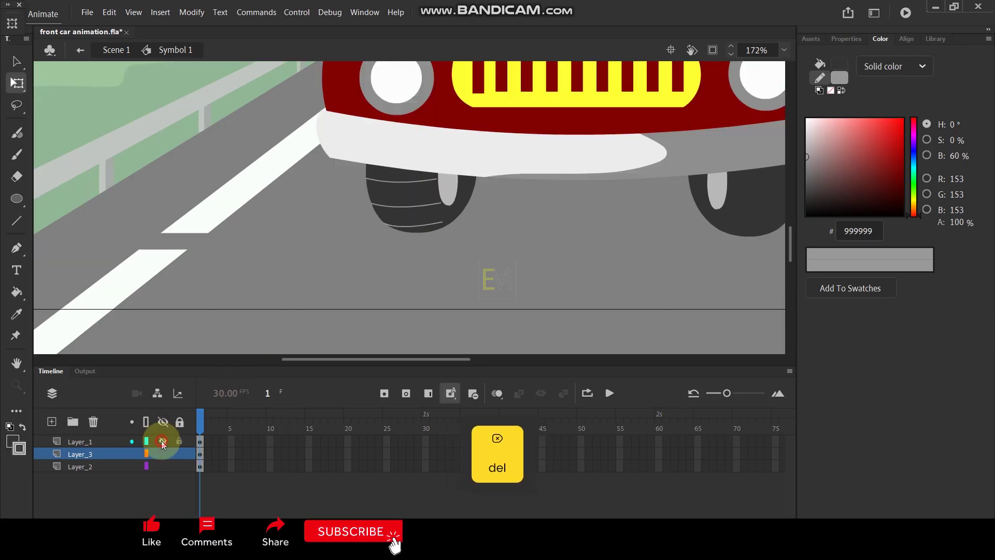
click(162, 441)
scroll(428, 190, up, 3)
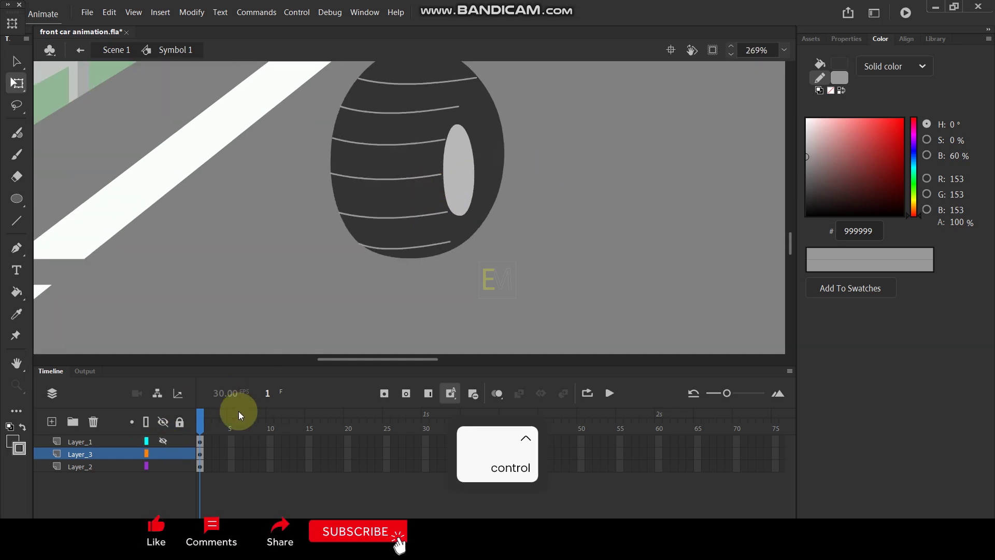
- Convert all the tread lines on Layer_3 to a graphic symbol and open that symbol for editing
click(107, 454)
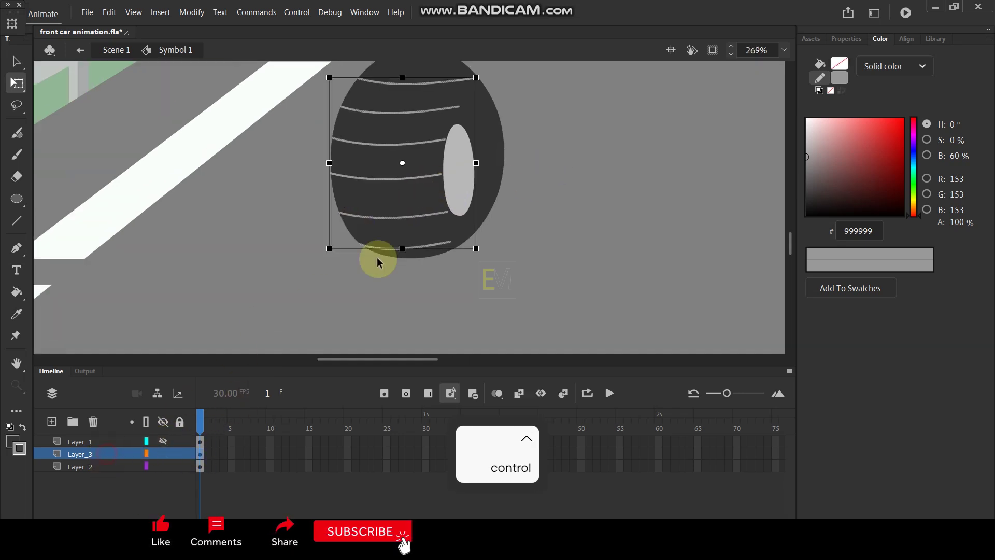
key(F8)
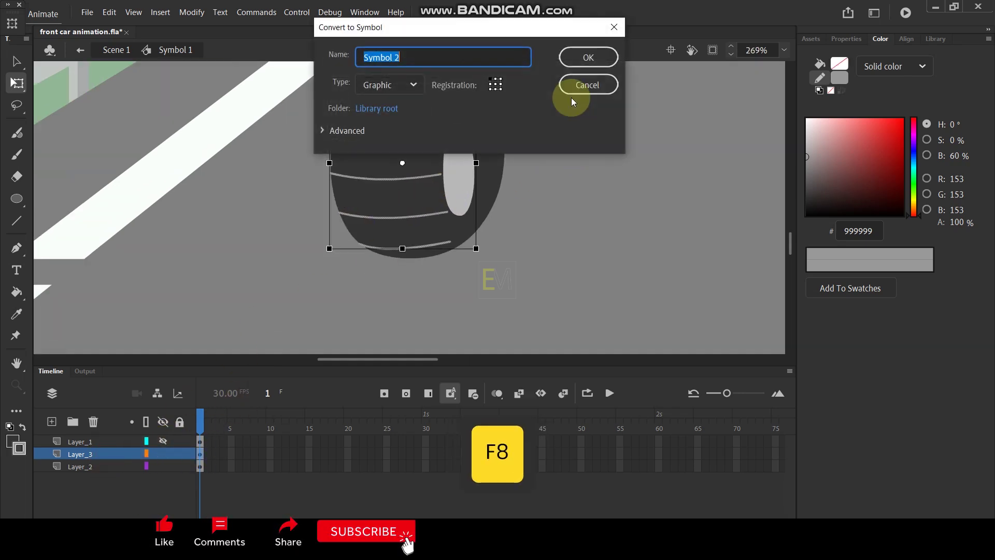
click(585, 59)
double_click(431, 143)
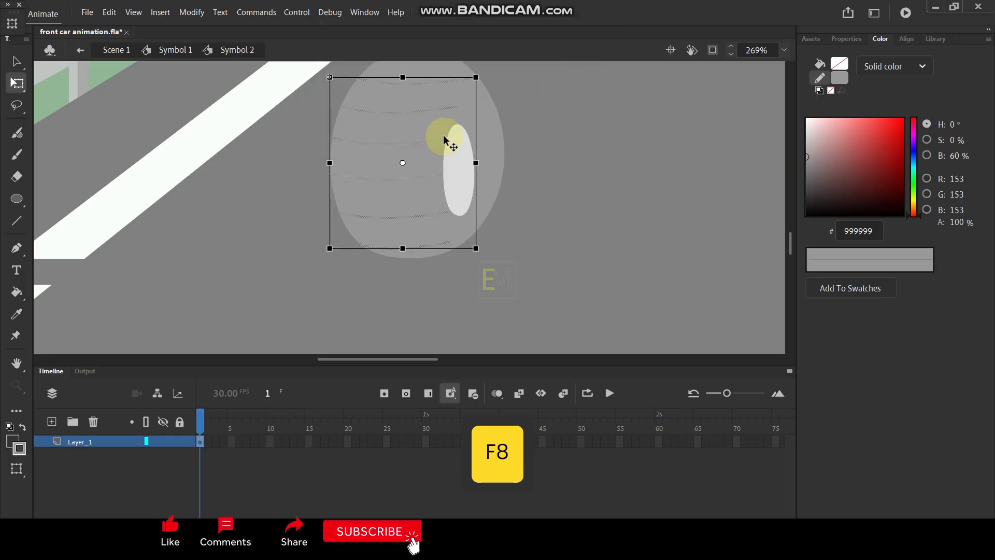
- Add a keyframe at frame 2 of the tread symbol and display its layer as outlines
scroll(481, 124, up, 1)
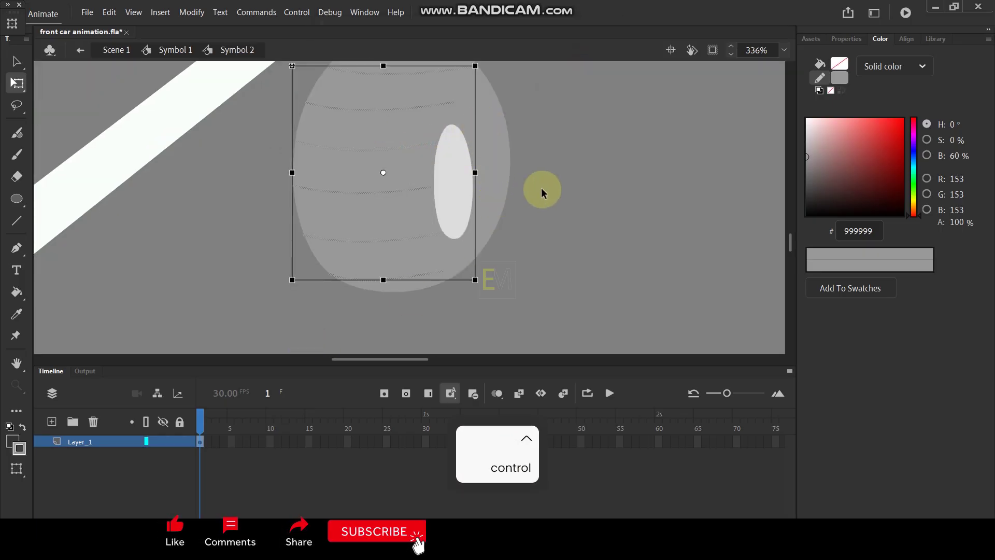
key(F6)
key(ctrl+shift+a)
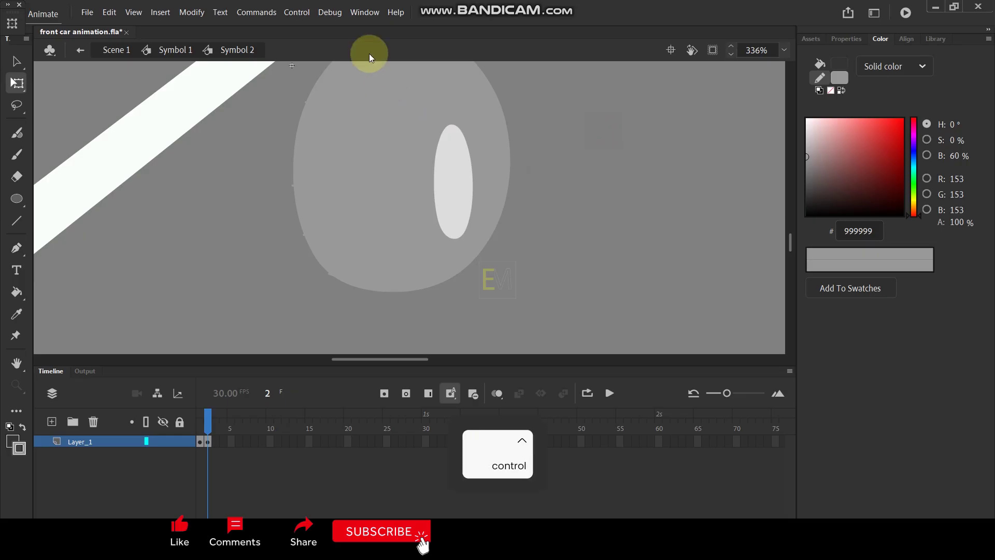
scroll(340, 120, up, 1)
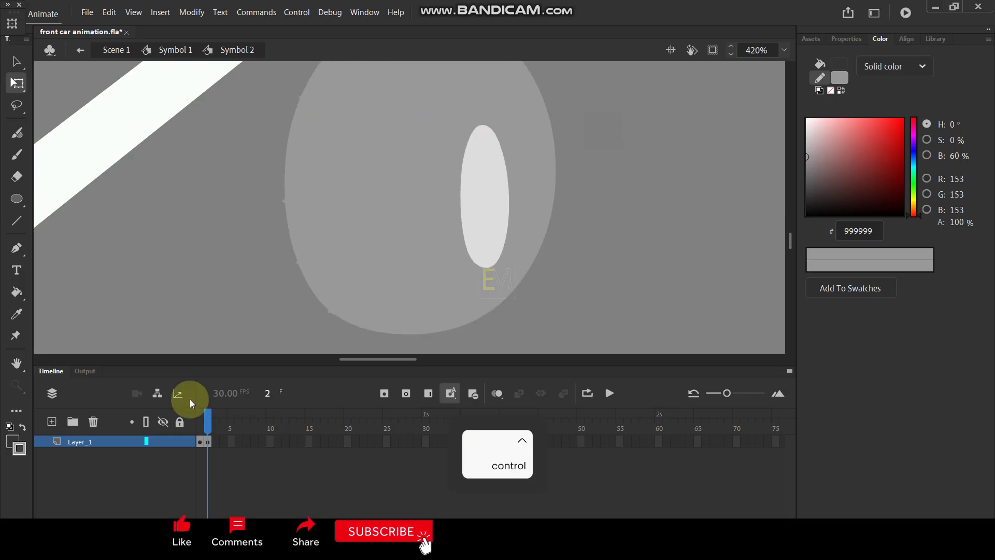
click(145, 441)
- Move the top two tread lines slightly down the tire on frame 2, following its outer edge
mouse_move(465, 99)
mouse_down()
mouse_move(424, 83)
mouse_move(440, 111)
mouse_up()
click(440, 111)
scroll(219, 129, up, 2)
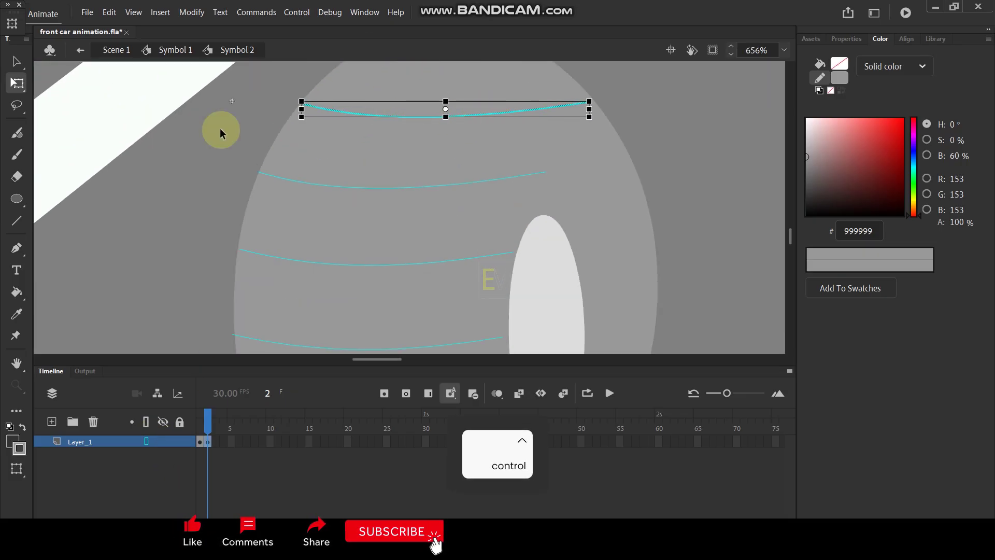
click(17, 61)
drag(460, 119, 453, 132)
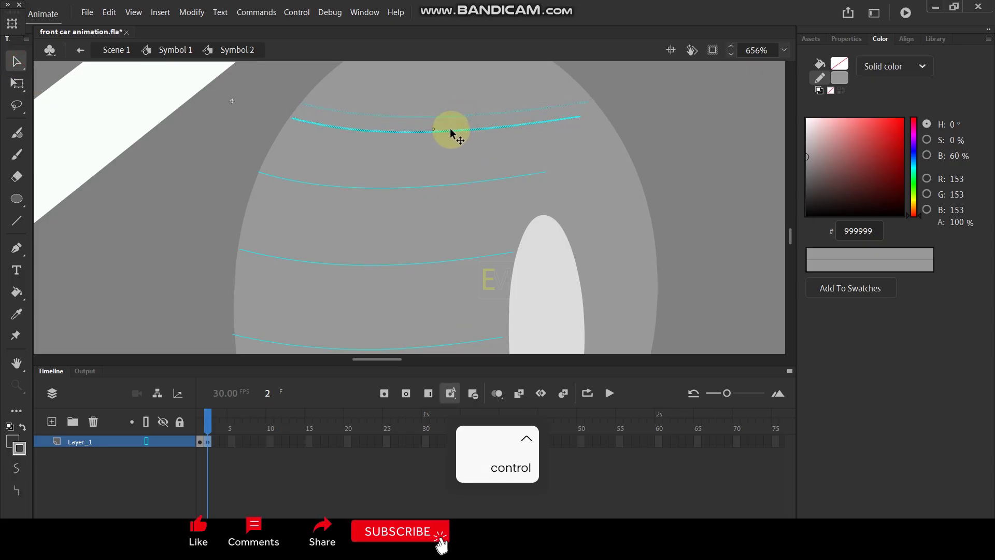
drag(409, 187, 409, 205)
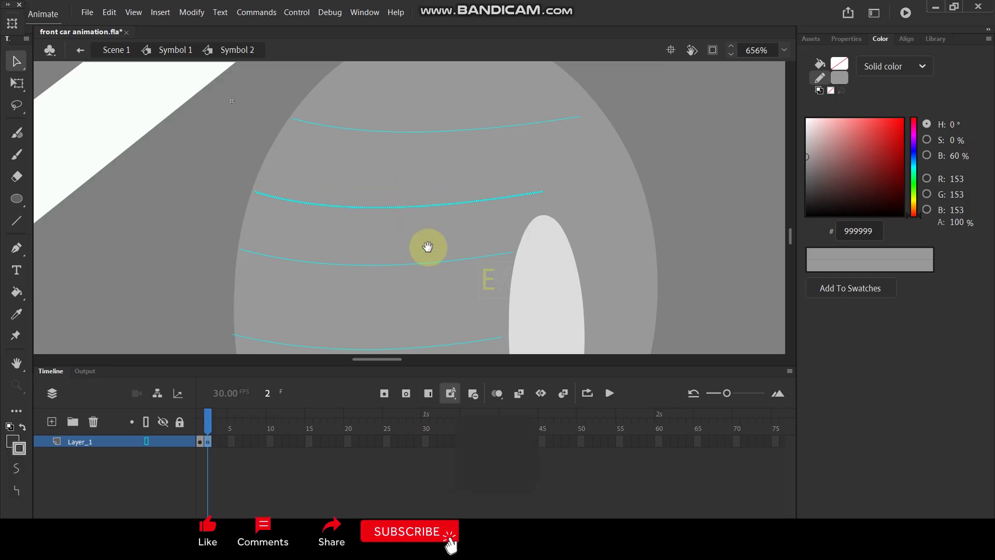
- Move the remaining four tread lines slightly down the tire on frame 2, keeping them along its outer edge
key(space)
drag(427, 247, 478, 149)
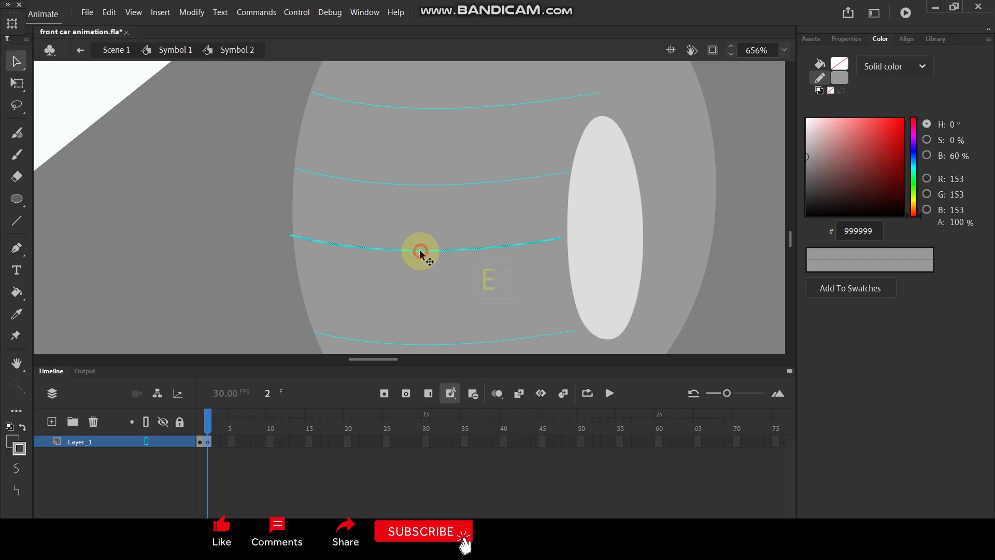
drag(419, 252, 423, 275)
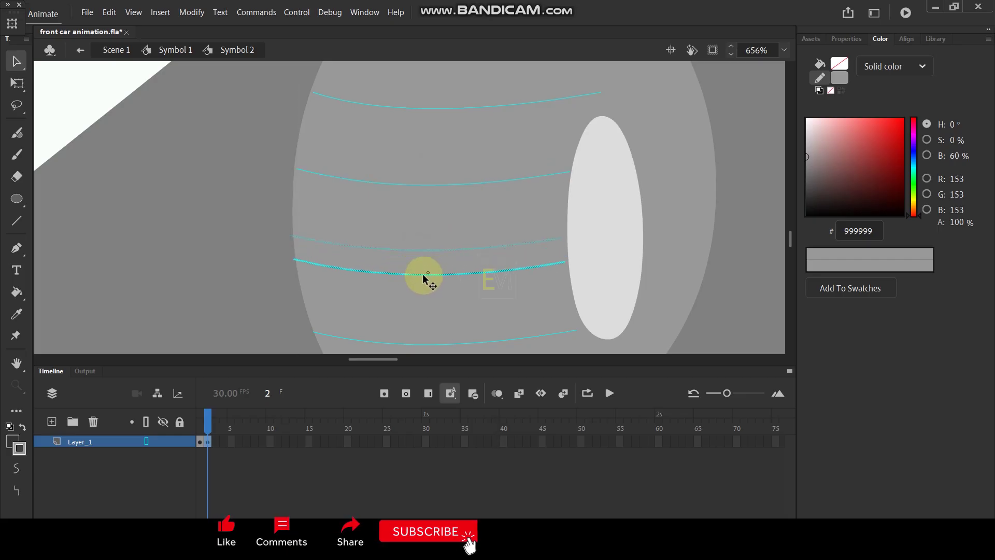
key(space)
drag(500, 216, 499, 115)
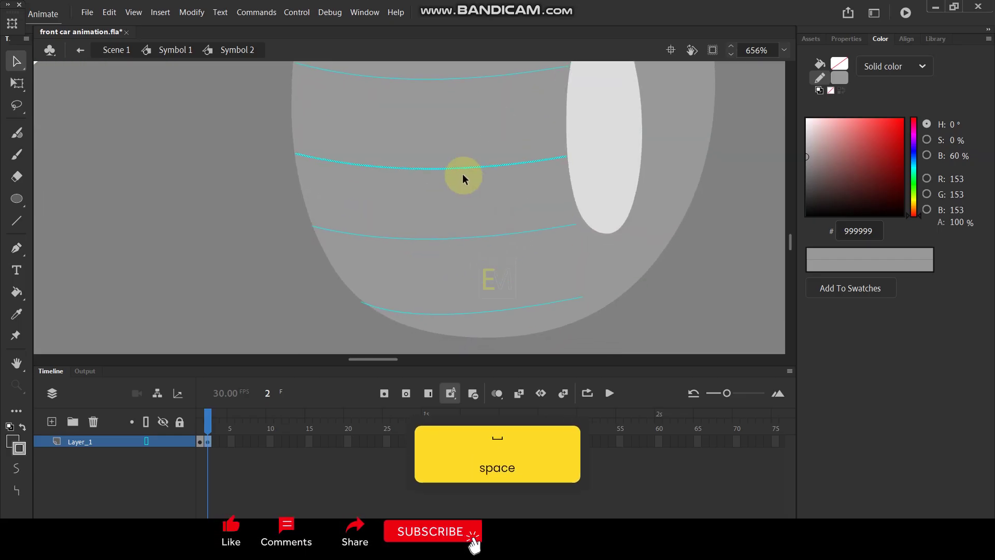
drag(469, 238, 471, 249)
click(489, 312)
drag(492, 313, 509, 322)
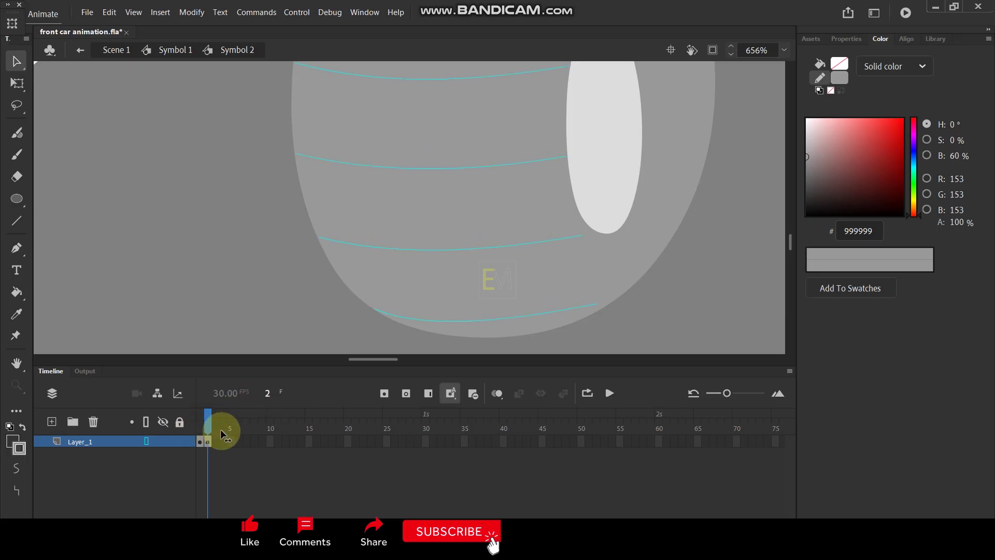
- Return to Symbol 1 and duplicate the tread symbol from the left wheel onto the right wheel
click(208, 441)
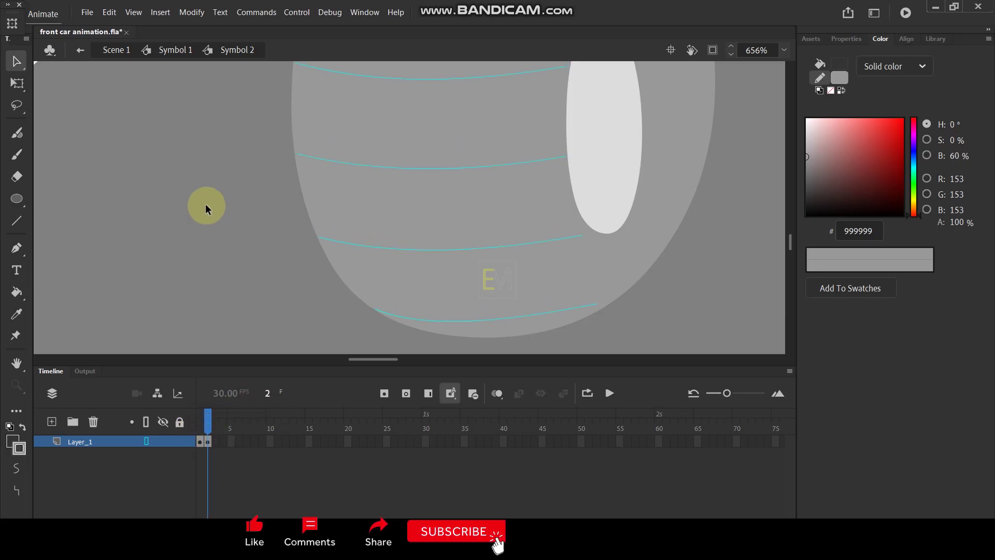
double_click(205, 222)
scroll(342, 155, down, 2)
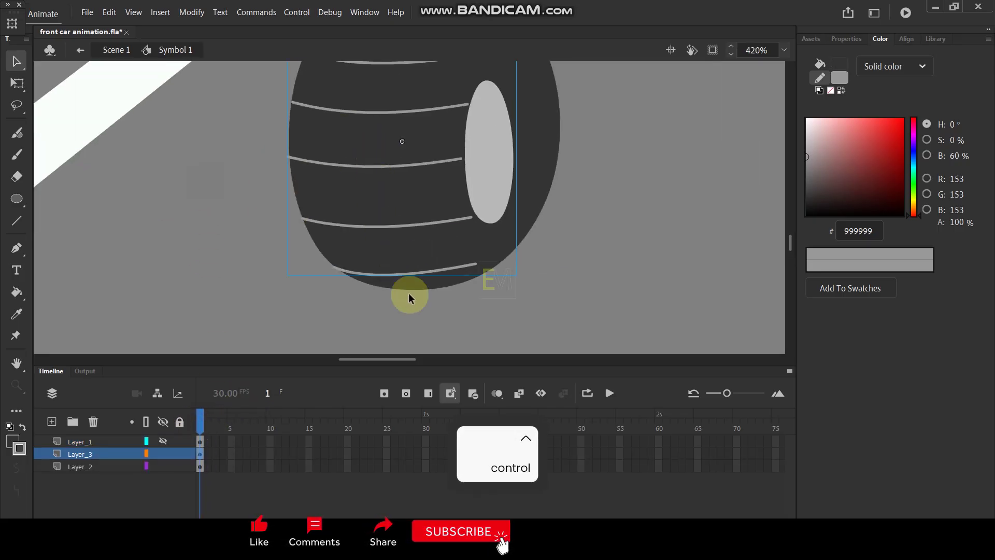
scroll(478, 181, down, 4)
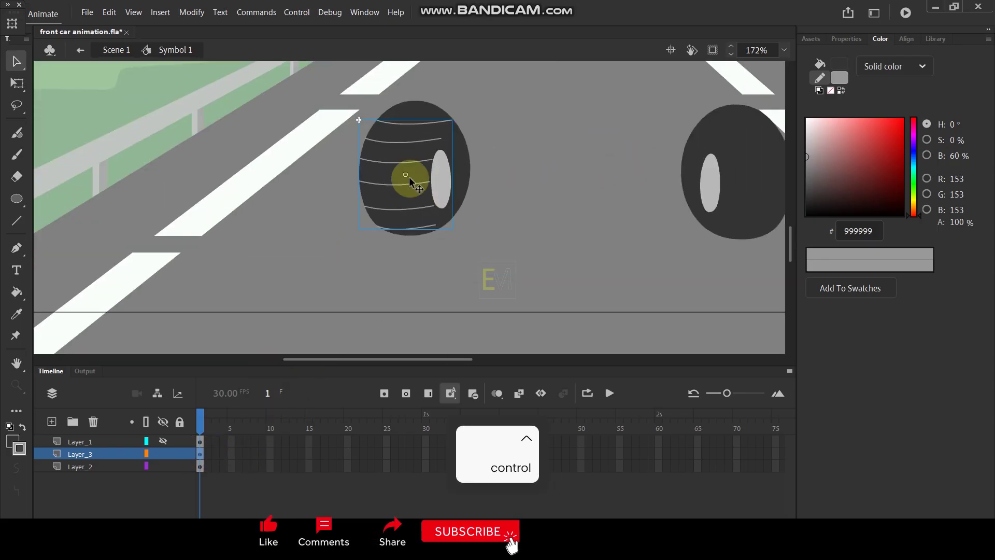
key(alt)
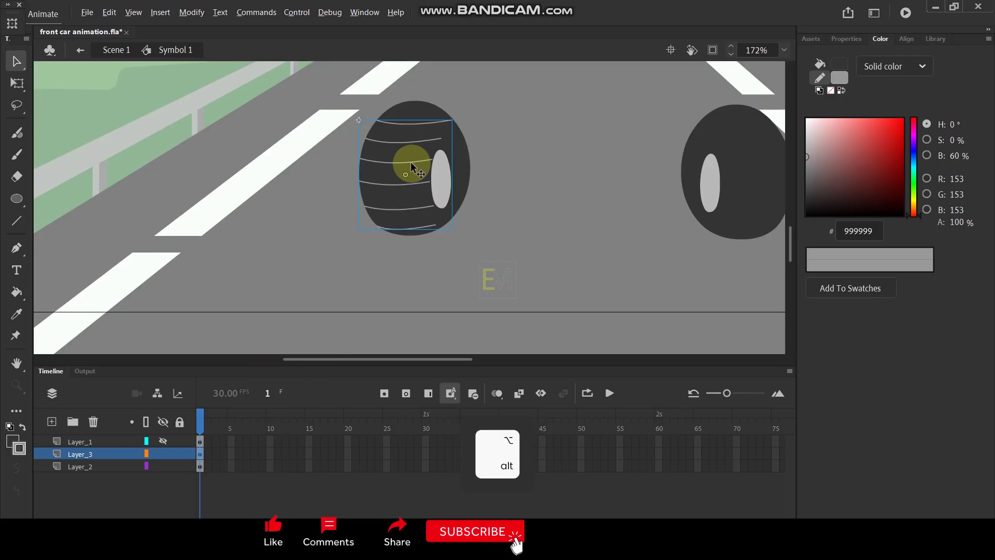
drag(411, 163, 696, 172)
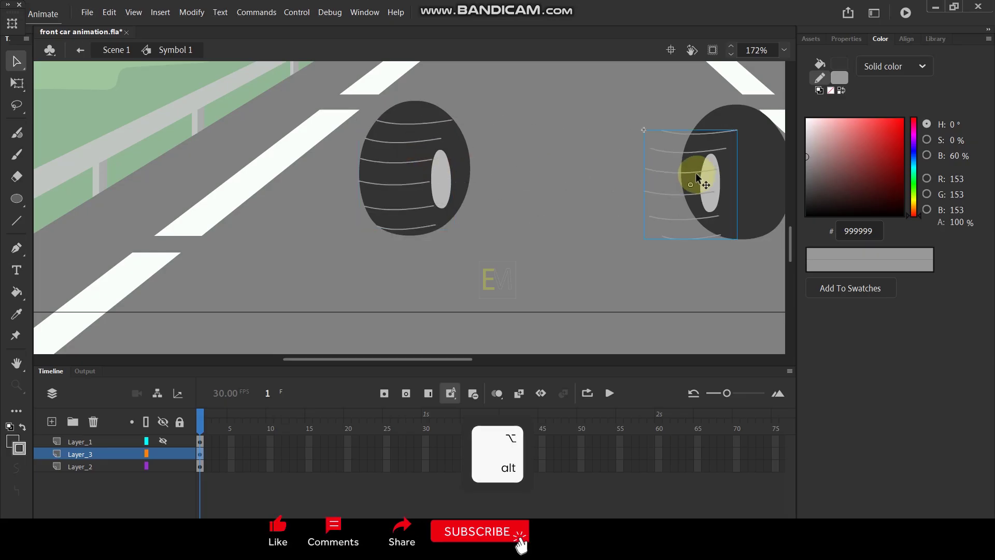
- Flip the duplicated tread symbol horizontally and align it with the right wheel's outer edge
right_click(697, 178)
mouse_move(769, 270)
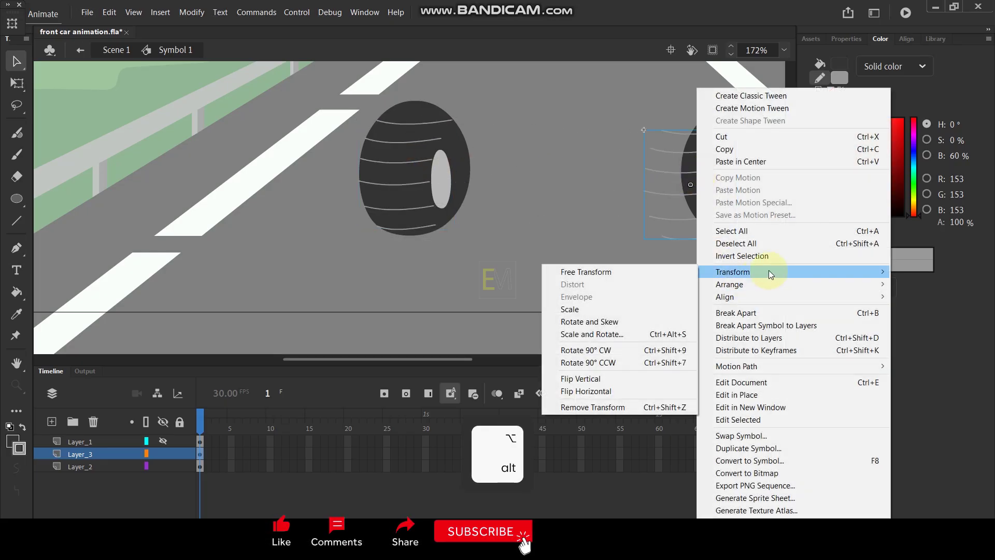
click(614, 391)
key(space)
drag(595, 156, 630, 140)
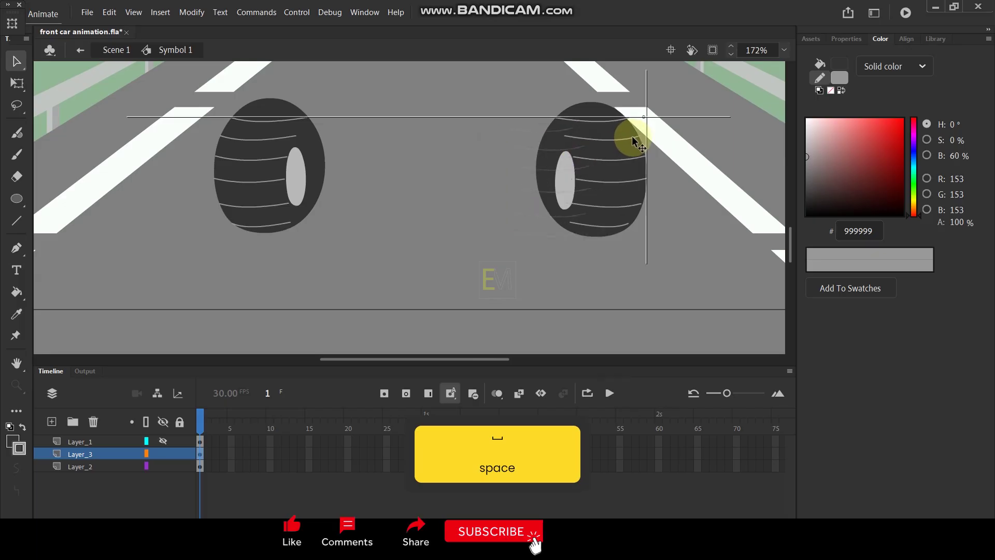
- Nudge the flipped tread symbol into position over the right wheel, fitting its line ends to the tire's outer edge
drag(631, 139, 630, 145)
scroll(646, 176, up, 3)
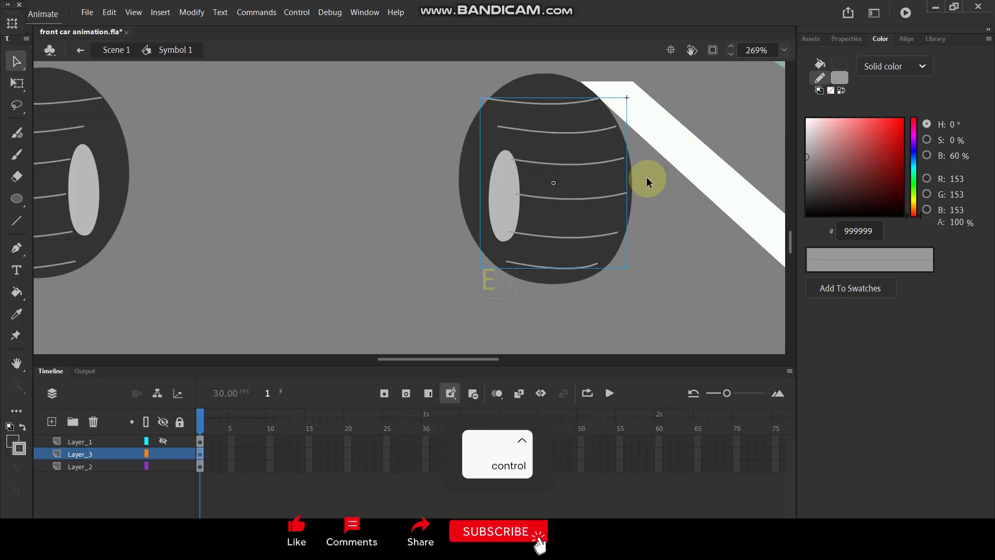
drag(600, 200, 605, 200)
scroll(574, 170, up, 1)
scroll(566, 200, down, 1)
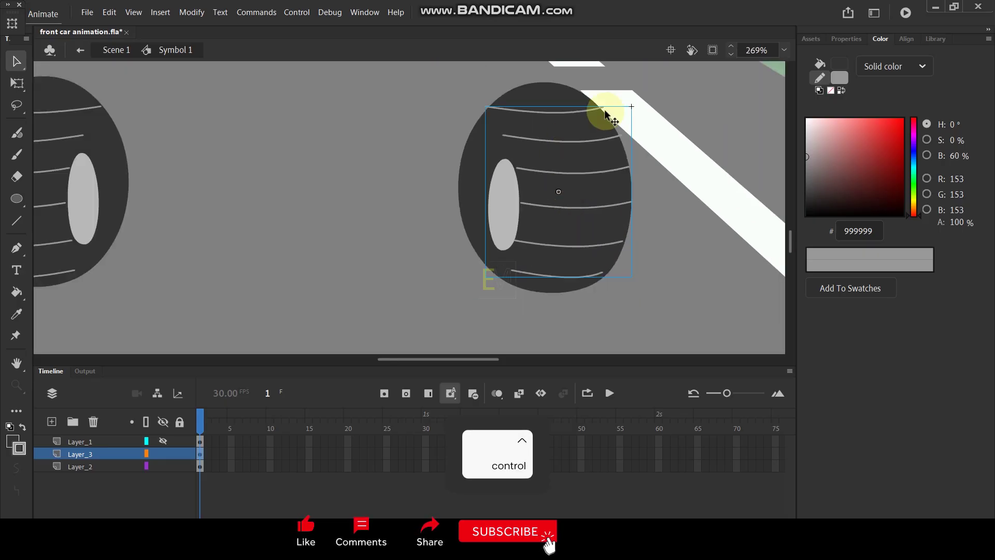
scroll(565, 109, up, 1)
drag(568, 117, 559, 118)
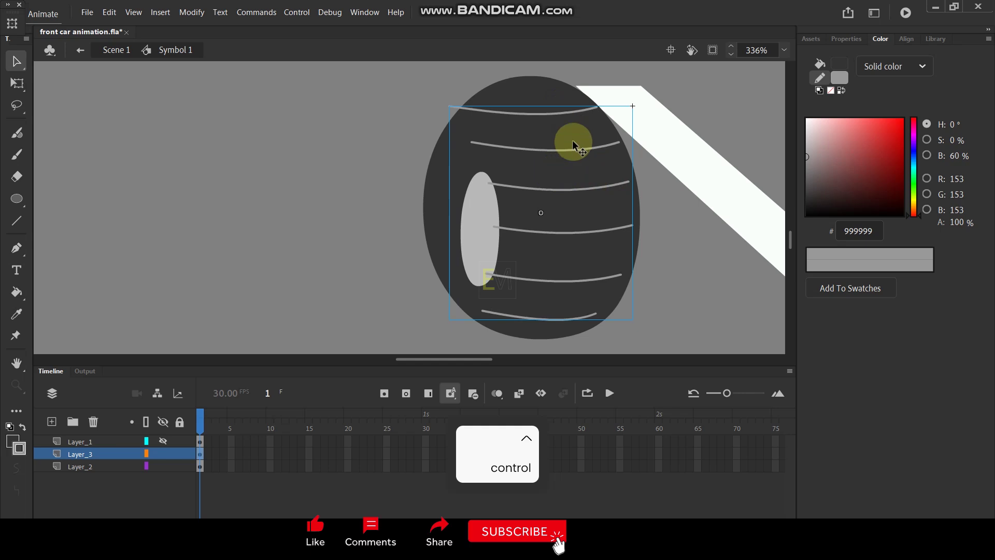
- Rotate the right wheel's tread symbol slightly counterclockwise with Free Transform and reposition it within the tire
click(17, 84)
drag(637, 110, 639, 101)
scroll(601, 129, up, 3)
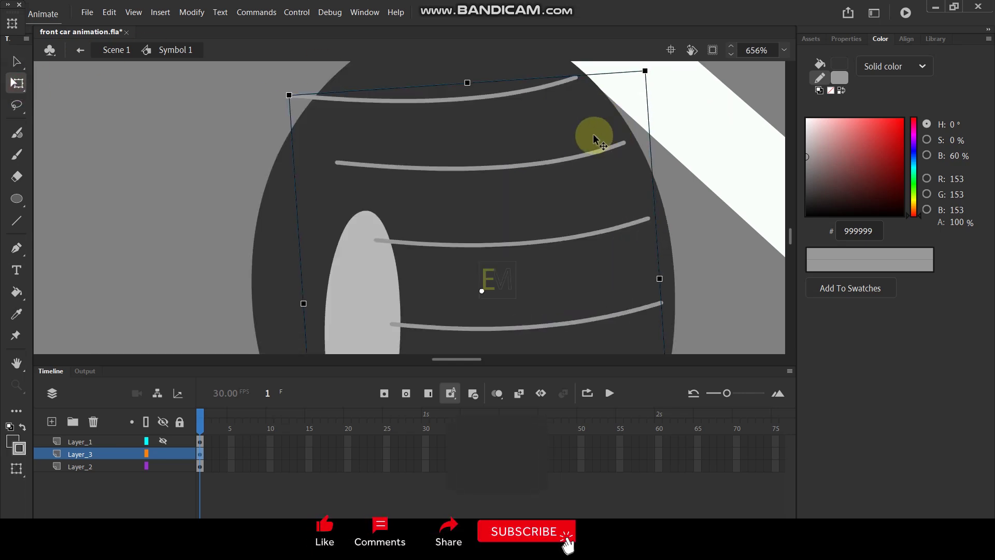
drag(545, 163, 553, 162)
scroll(555, 156, down, 3)
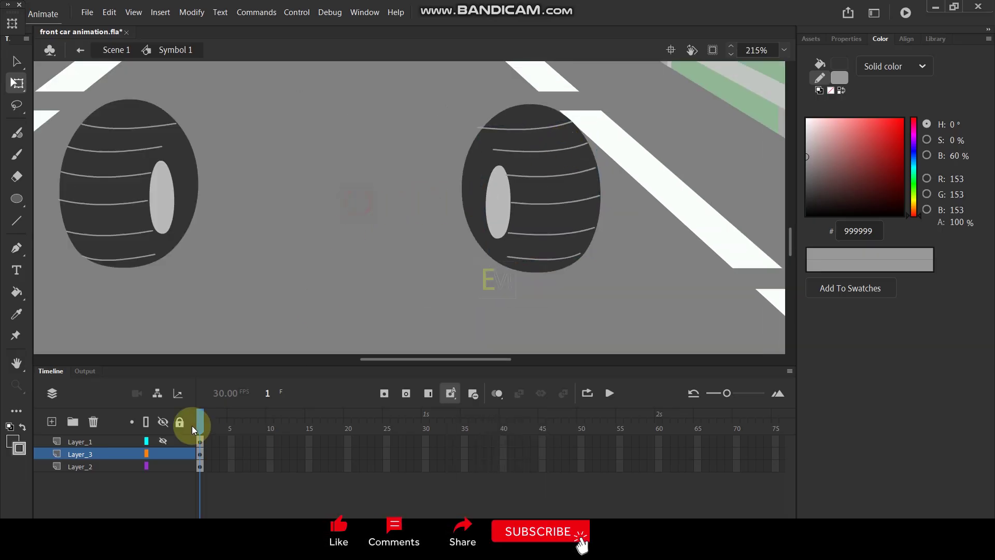
- Show Layer_1 with the car body, extend all three layers to frame 30, and play the timeline
click(162, 441)
scroll(453, 204, down, 2)
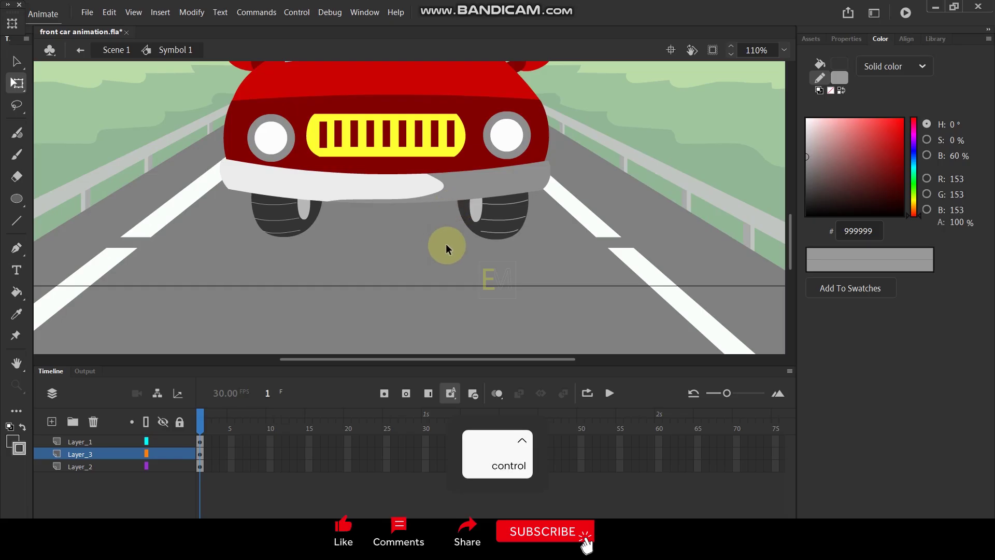
drag(425, 442, 425, 466)
key(F5)
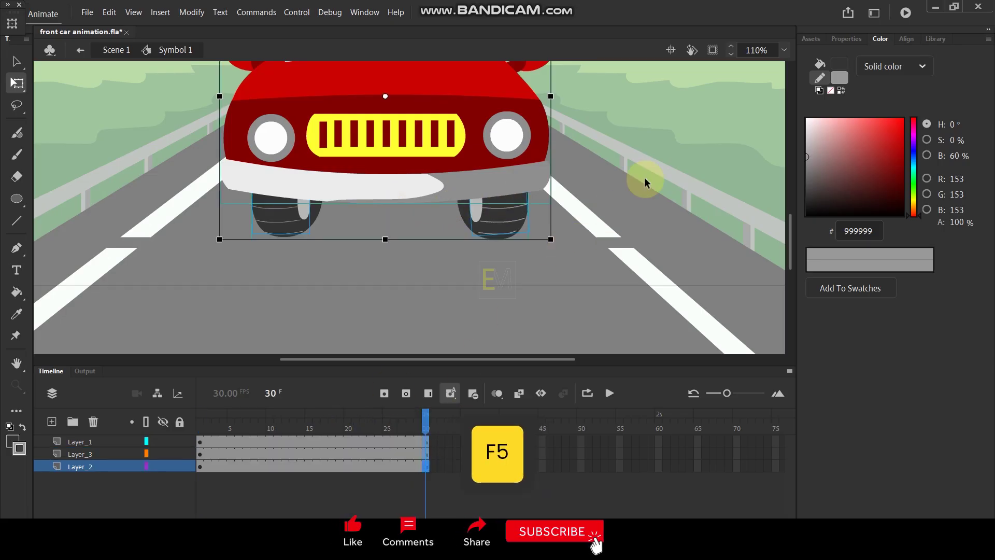
key(Return)
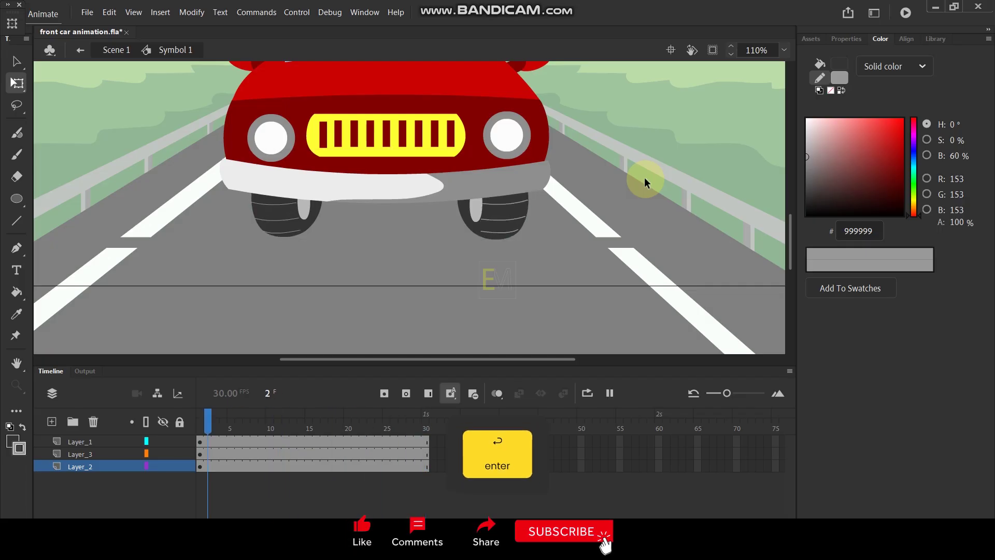
- Lengthen the first tread pose in Symbol 2 so the second keyframe falls on frame 4, and preview it in Symbol 1
double_click(279, 211)
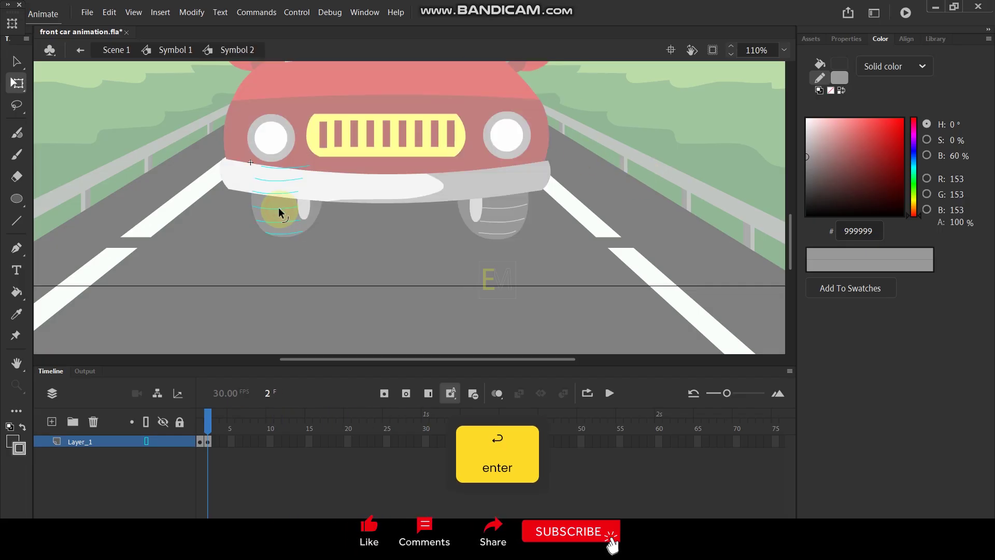
click(201, 444)
key(F5)
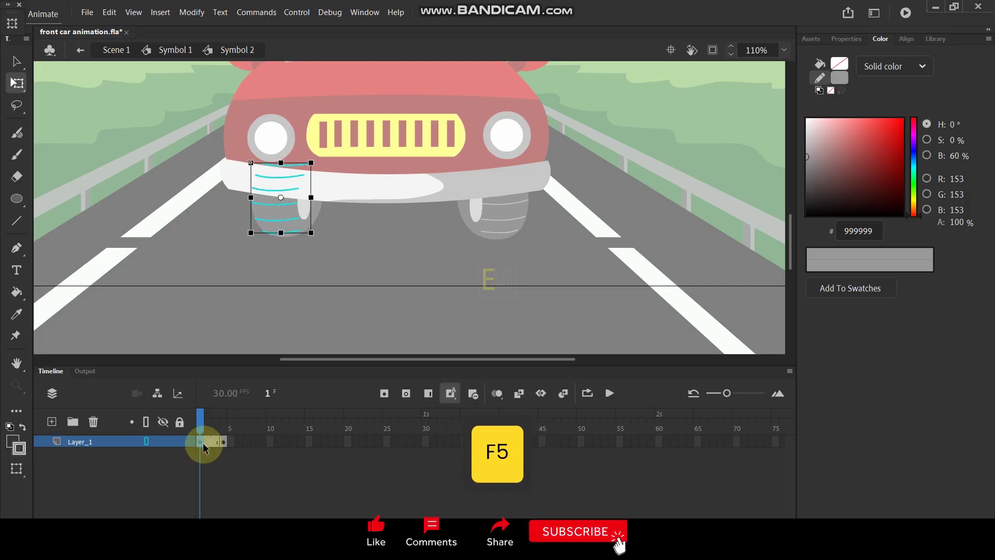
double_click(224, 267)
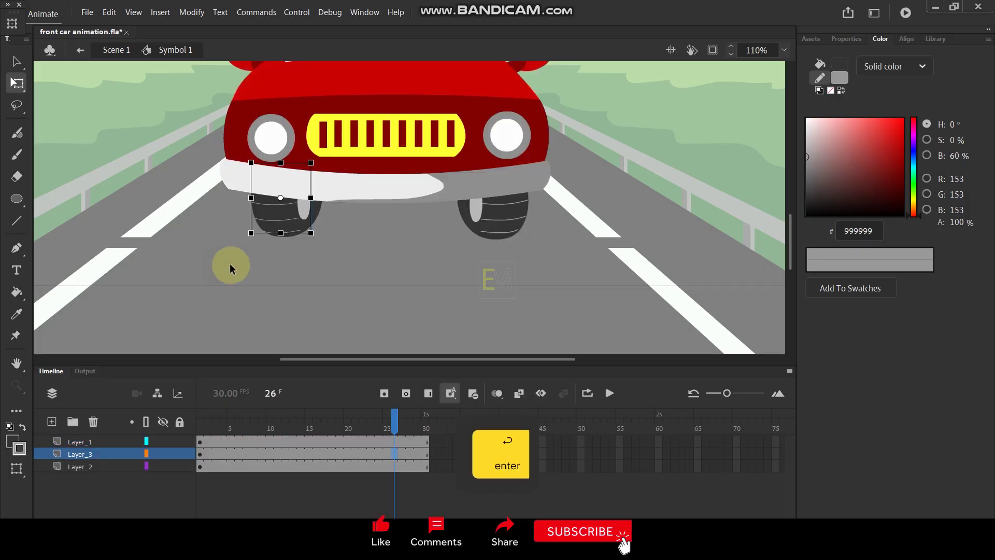
key(Return)
key(Return)
key(Return)
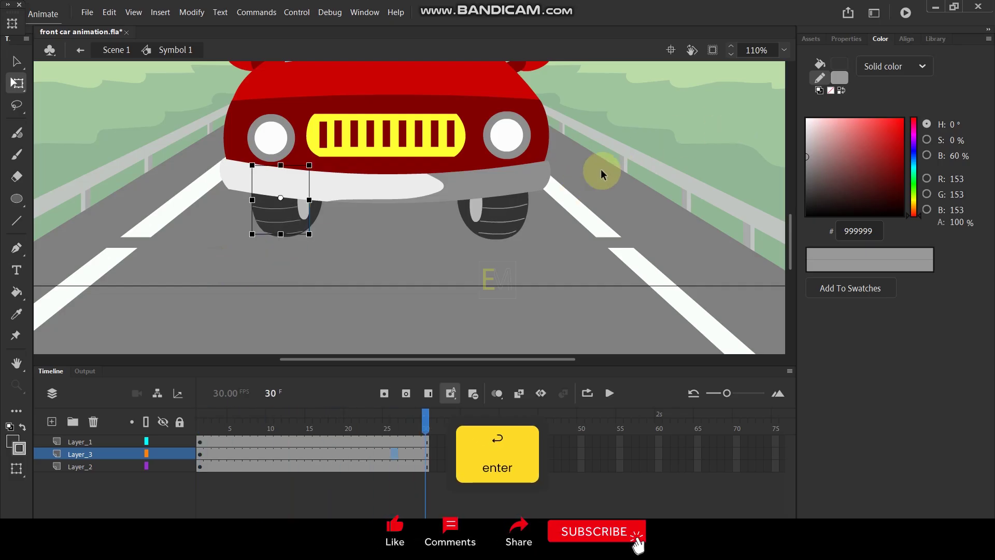
- Leave Symbol 1 and return to Scene 1
double_click(584, 182)
scroll(467, 243, down, 5)
scroll(423, 236, up, 4)
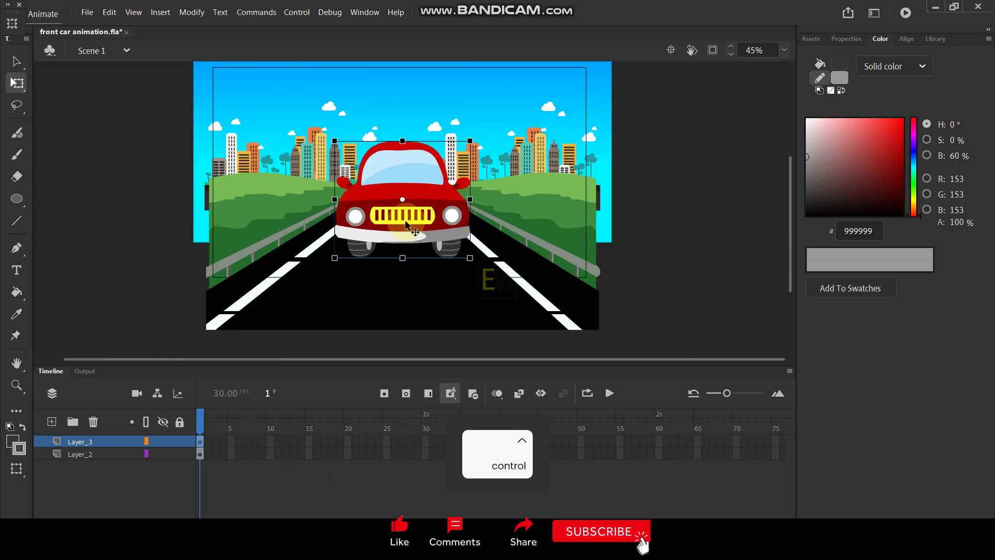
drag(451, 231, 444, 209)
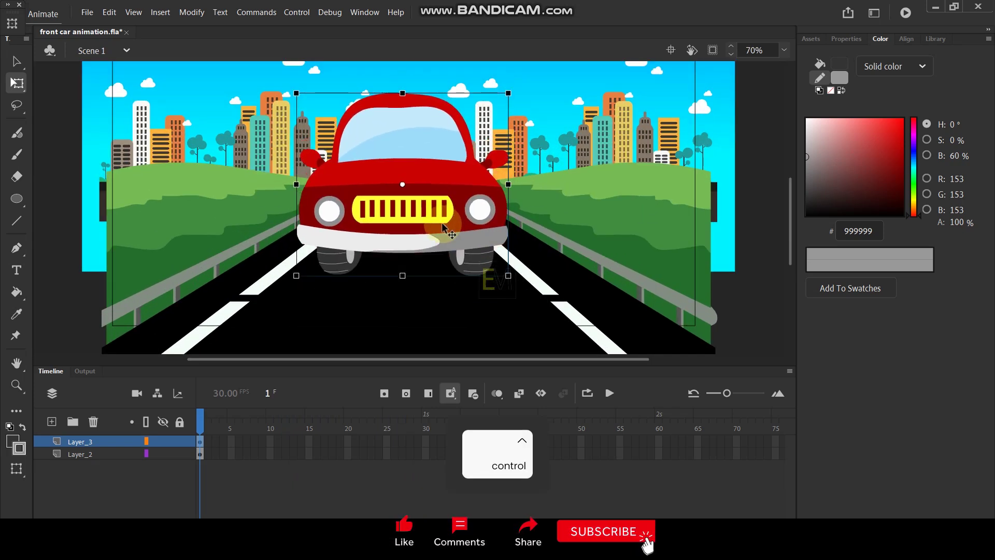
key(ctrl+z)
key(ctrl+z)
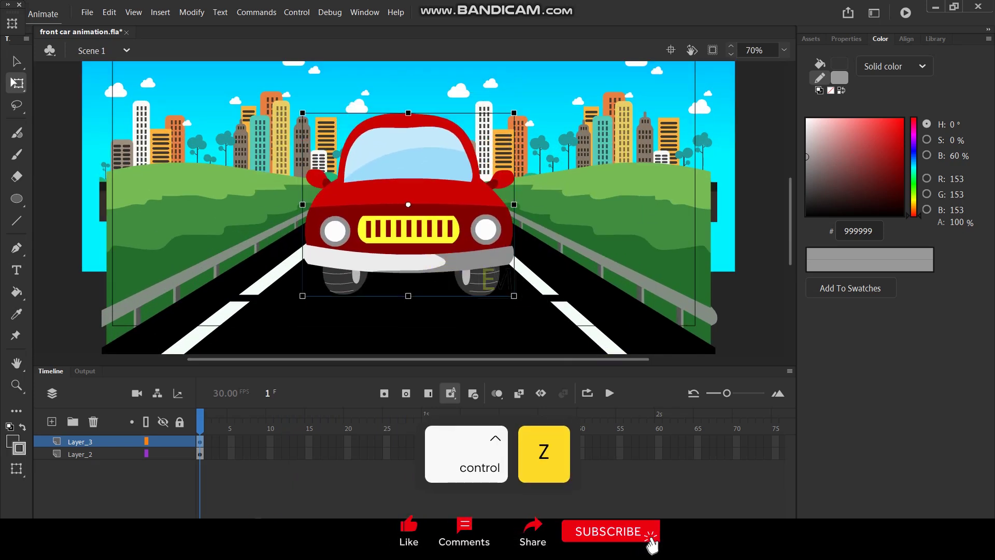
- Insert keyframes at frame 180 on both Layer_3 and Layer_2
scroll(492, 446, right, 10)
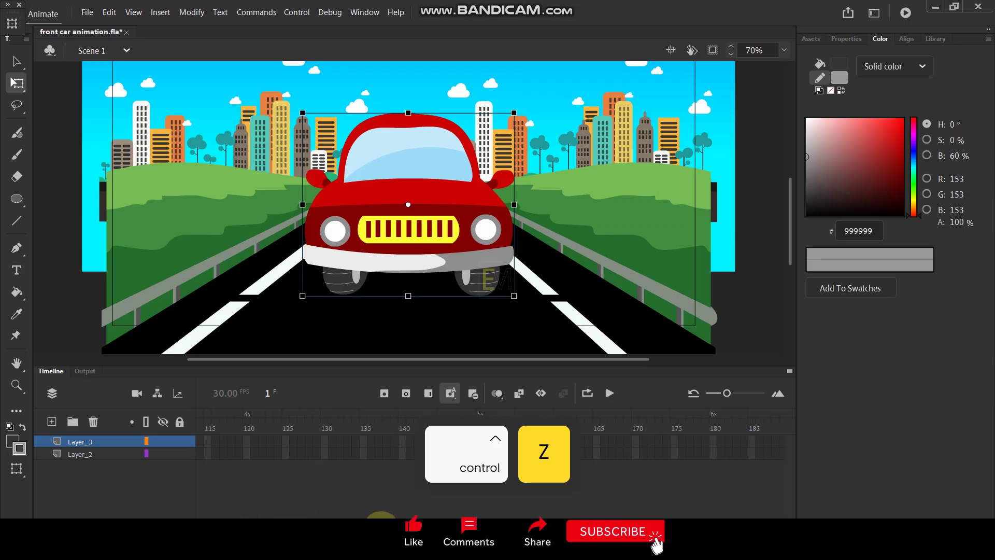
scroll(493, 446, right, 2)
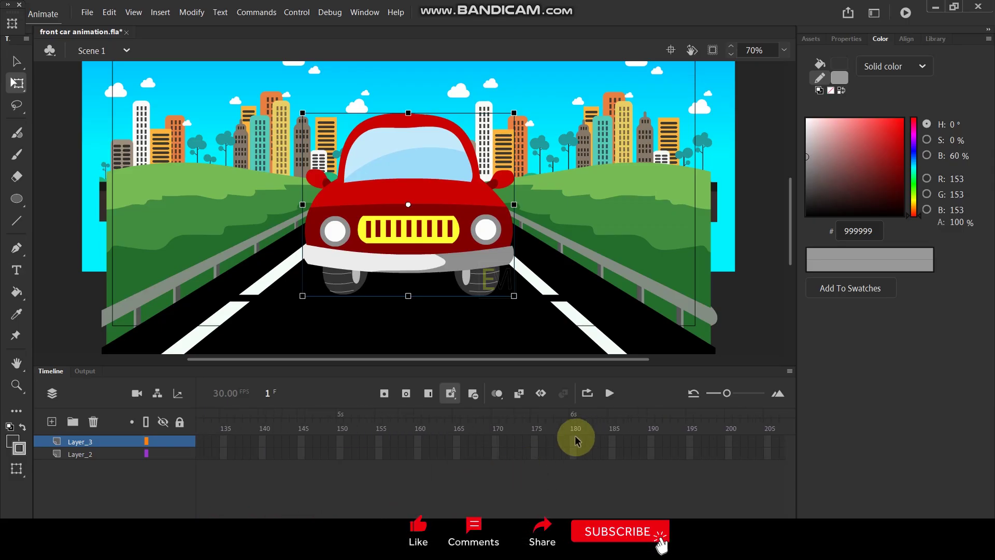
drag(575, 440, 575, 452)
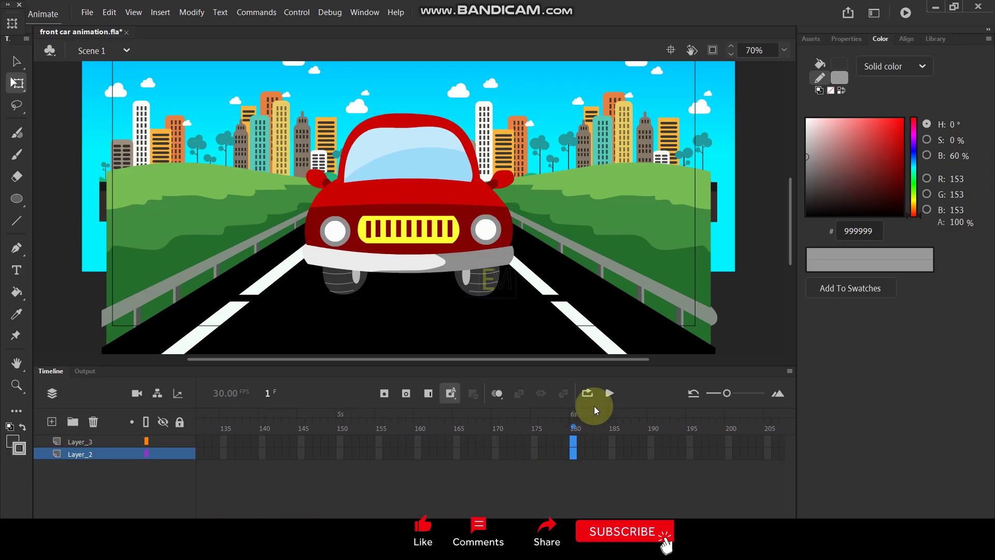
key(F6)
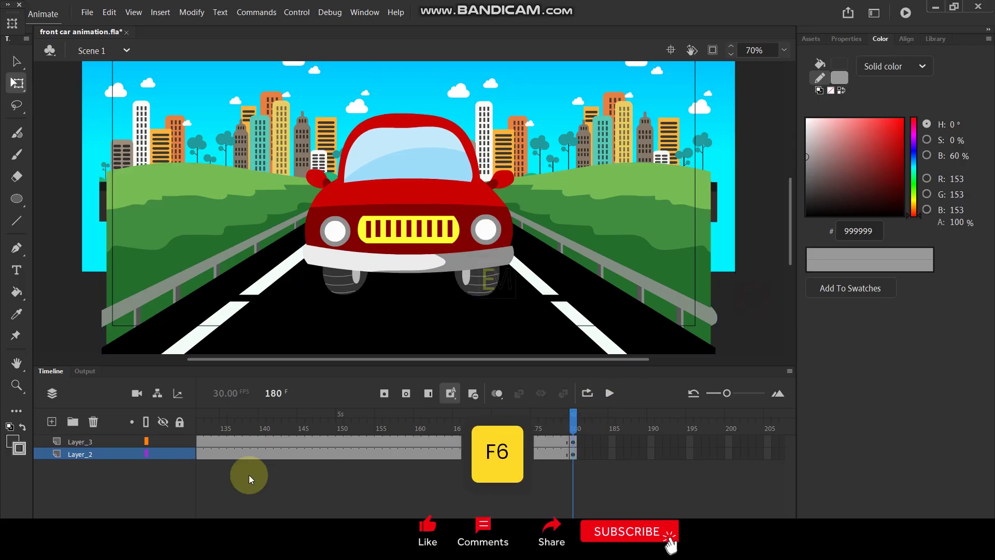
- Scale the car to 90% on frame 1 and repeat the scaling until it is about a fifth of its original size
drag(286, 431, 111, 453)
click(396, 210)
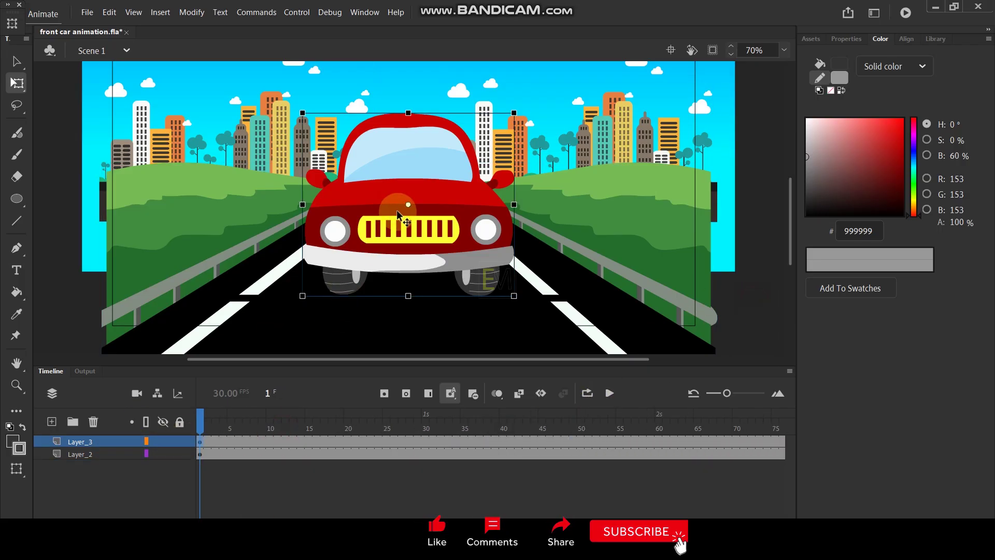
key(ctrl+alt+s)
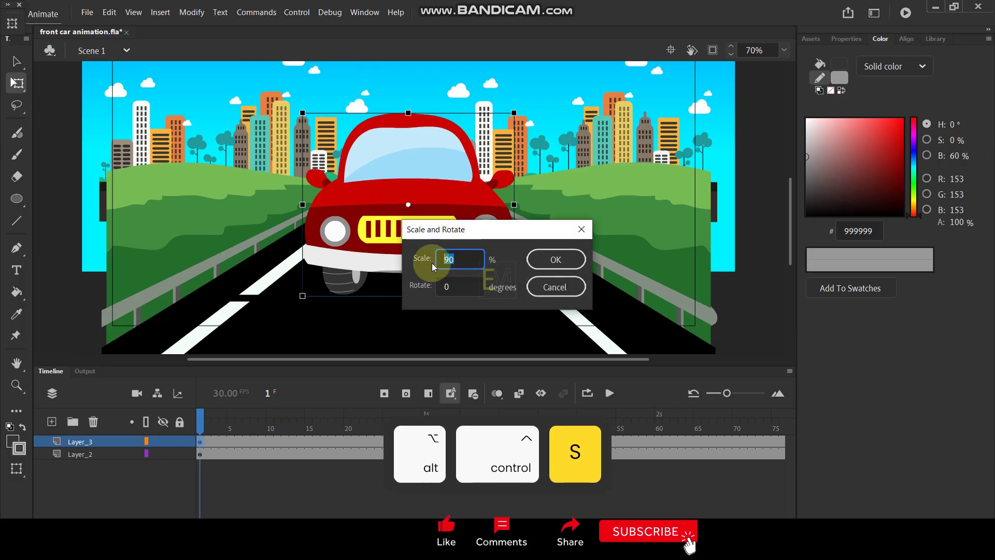
click(537, 261)
key(ctrl+y)
key(ctrl+y)
key(ctrl+y)
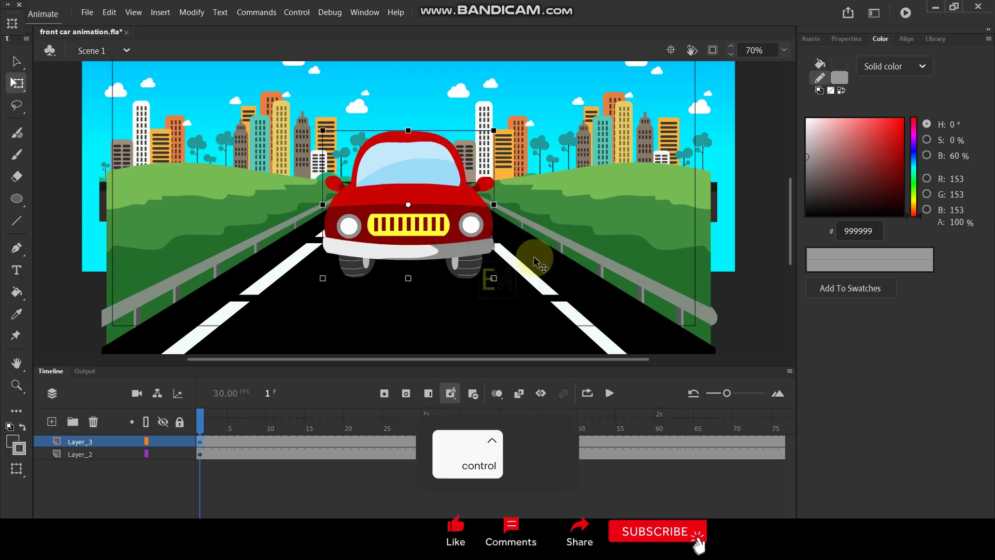
key(ctrl+y)
key(ctrl+y)
key(ctrl+y)
key(ctrl+y)
key(ctrl+y)
key(ctrl+y)
key(ctrl+y)
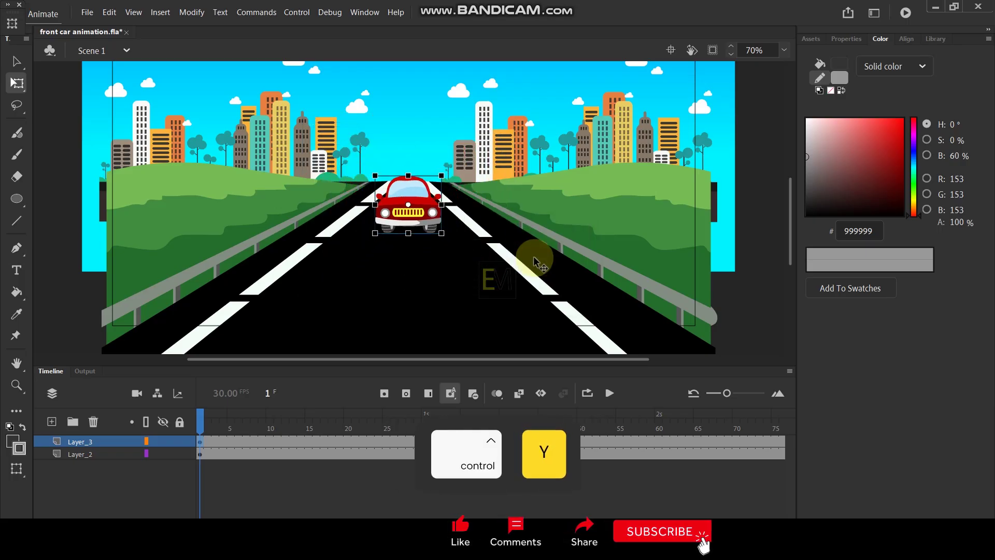
key(ctrl+y)
key(ctrl+y)
key(ctrl+y)
key(ctrl+y)
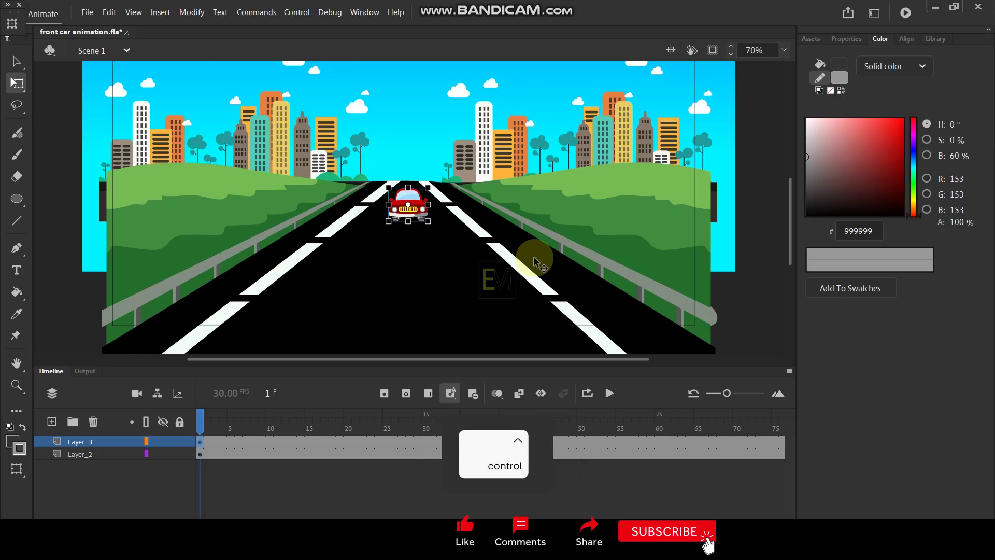
- Move the car up to the road's horizon on frame 1 and repeatedly scale it down until it looks distant
scroll(459, 139, up, 2)
drag(418, 196, 410, 152)
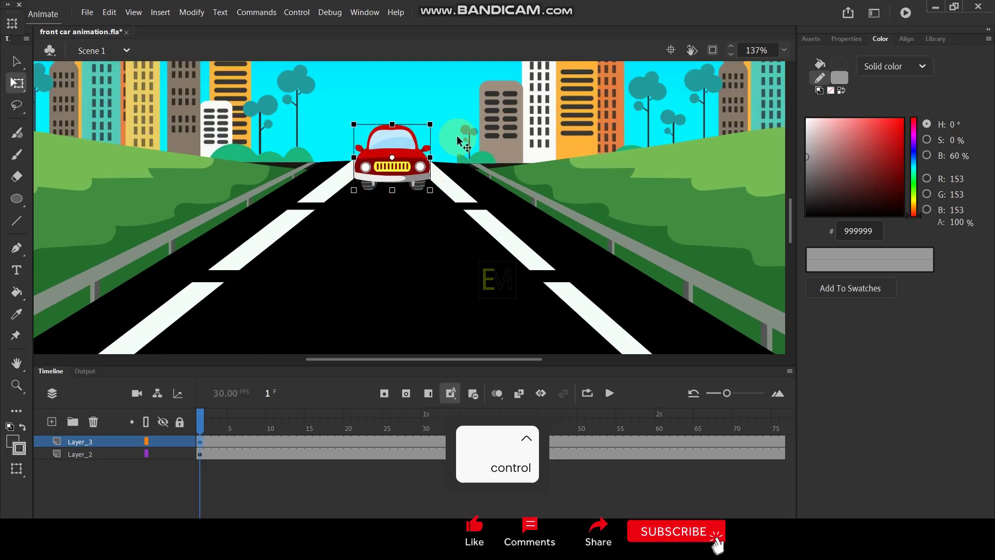
key(ctrl+alt+s)
click(556, 260)
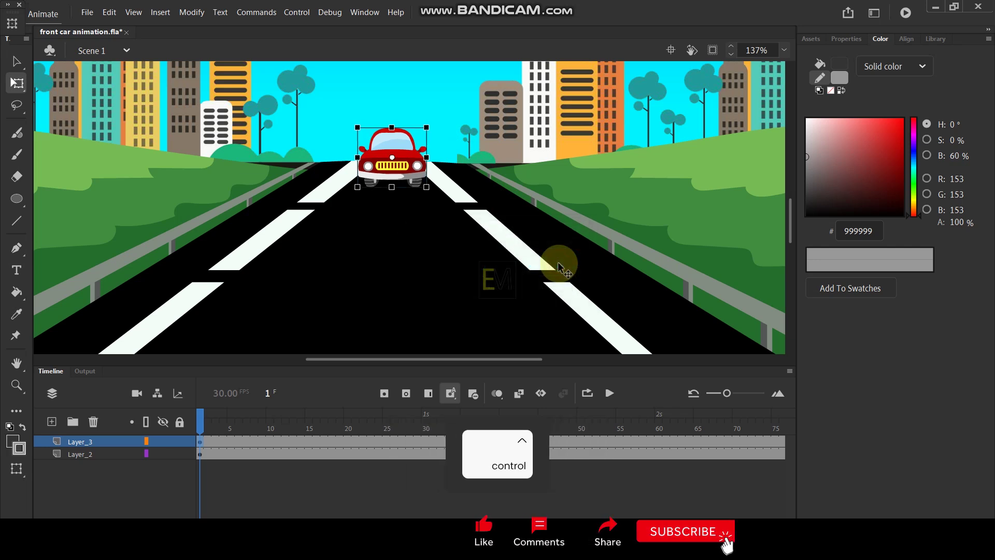
key(ctrl+y)
key(ctrl+y)
key(ctrl+y)
key(ctrl+y)
key(ctrl+y)
key(ctrl+y)
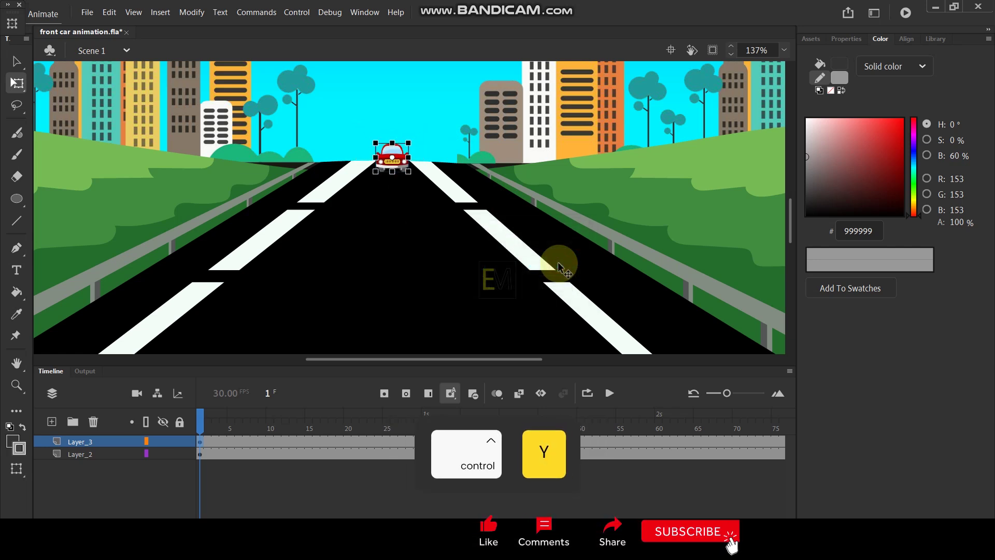
- Create a classic tween on Layer_3 between the car's keyframes at frames 1 and 180
right_click(309, 441)
click(358, 58)
click(369, 120)
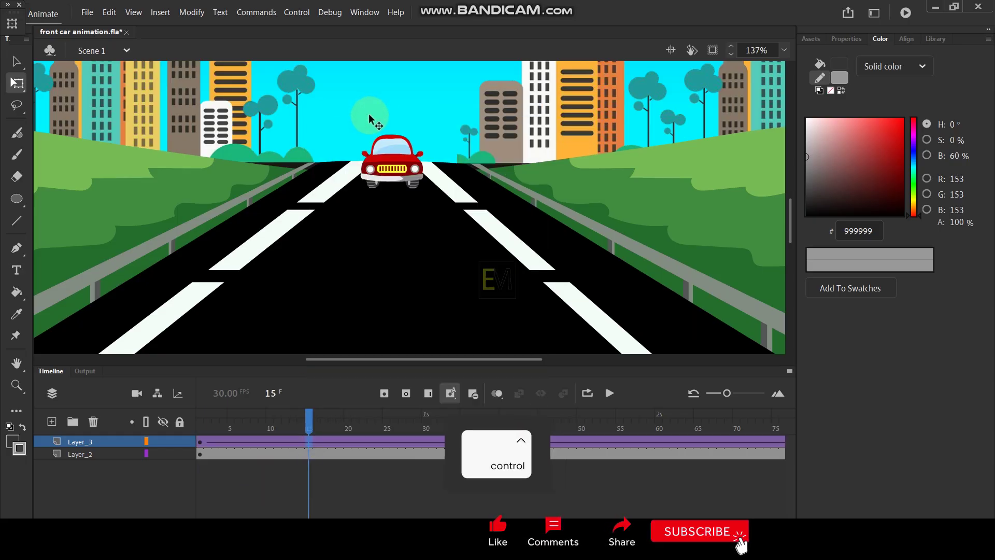
ctrl+scroll(369, 120, down, 3)
click(382, 266)
- Play the scene from frame 1 to check the car's approach, and return the playhead to the start
drag(310, 417, 175, 452)
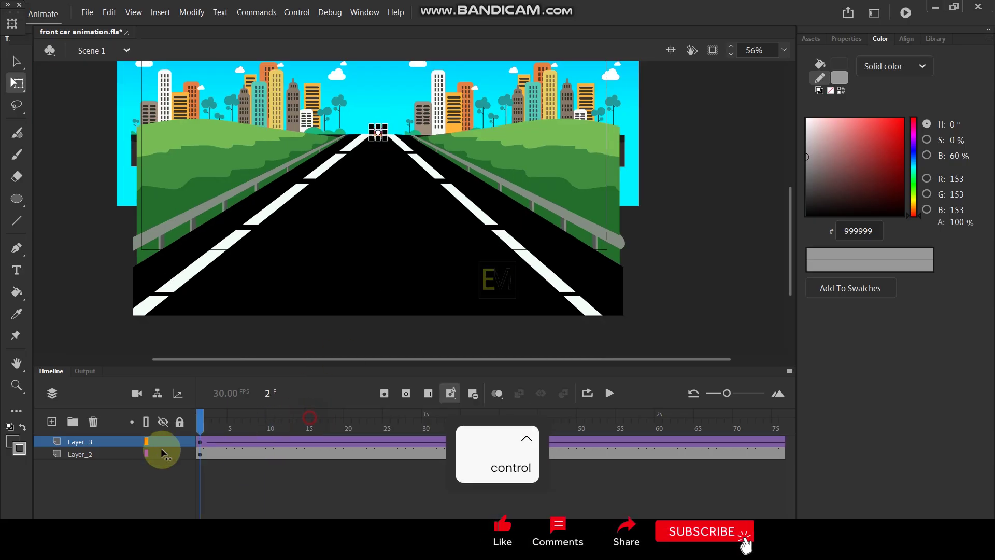
key(Return)
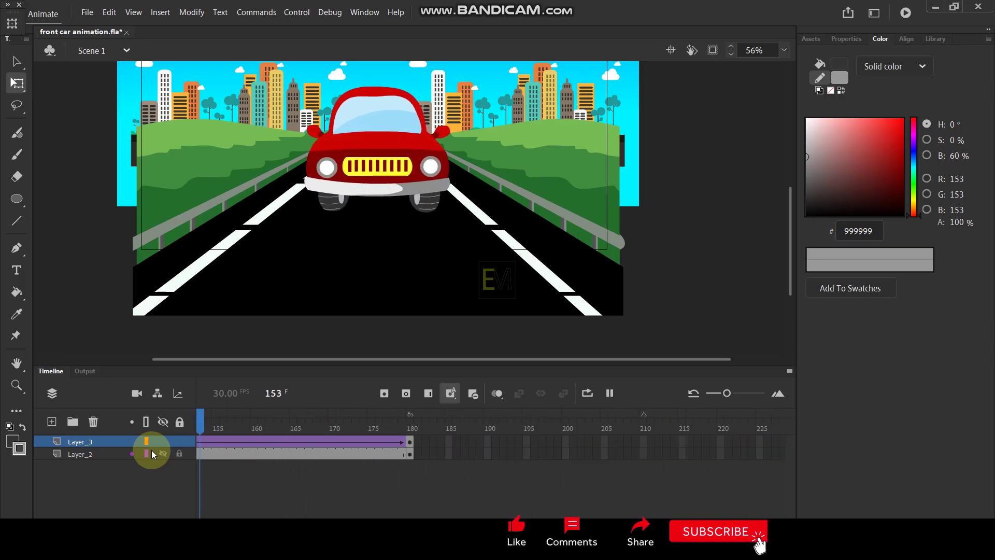
key(Return)
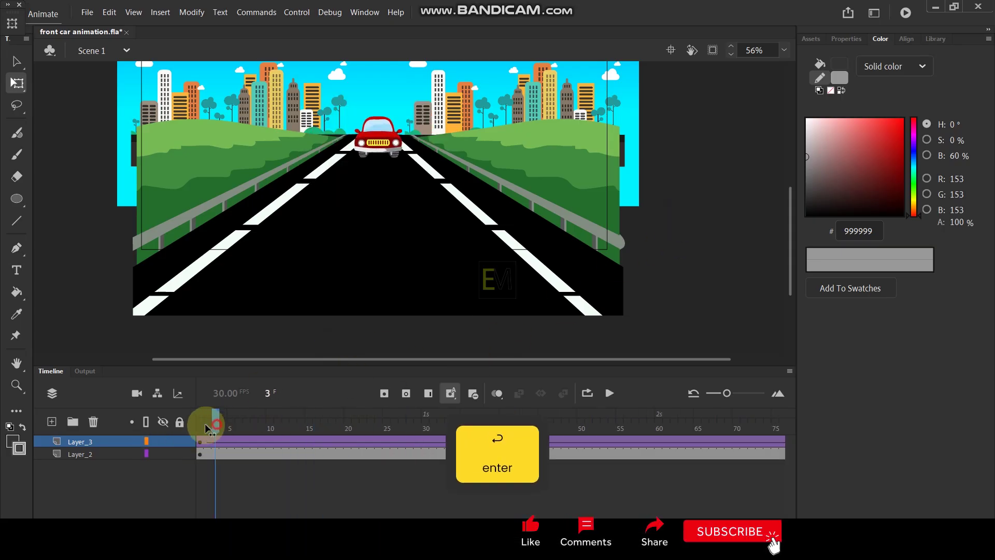
drag(204, 424, 188, 427)
- Add a camera layer, insert a camera keyframe at frame 180, and zoom the camera in on the car there
drag(21, 393, 73, 407)
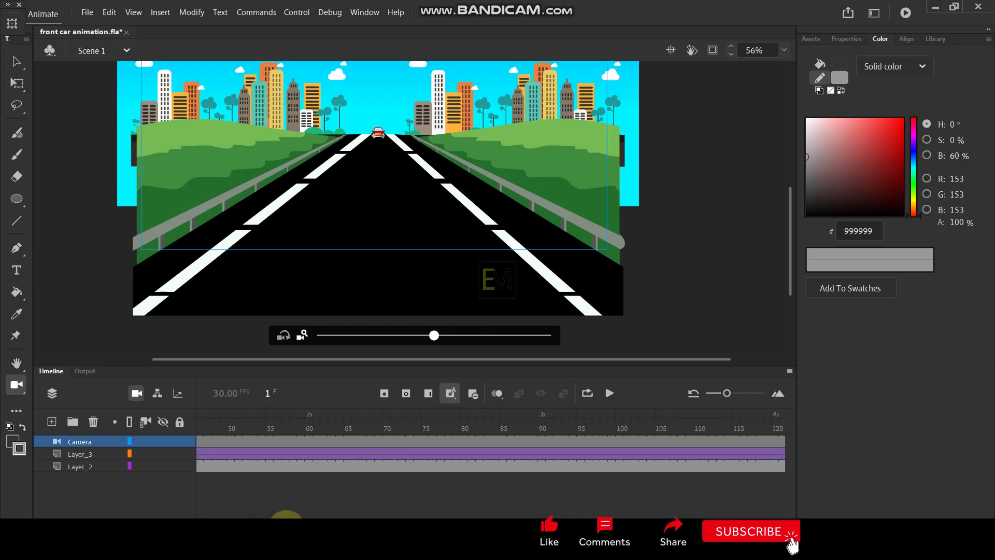
scroll(286, 516, right, 10)
click(364, 445)
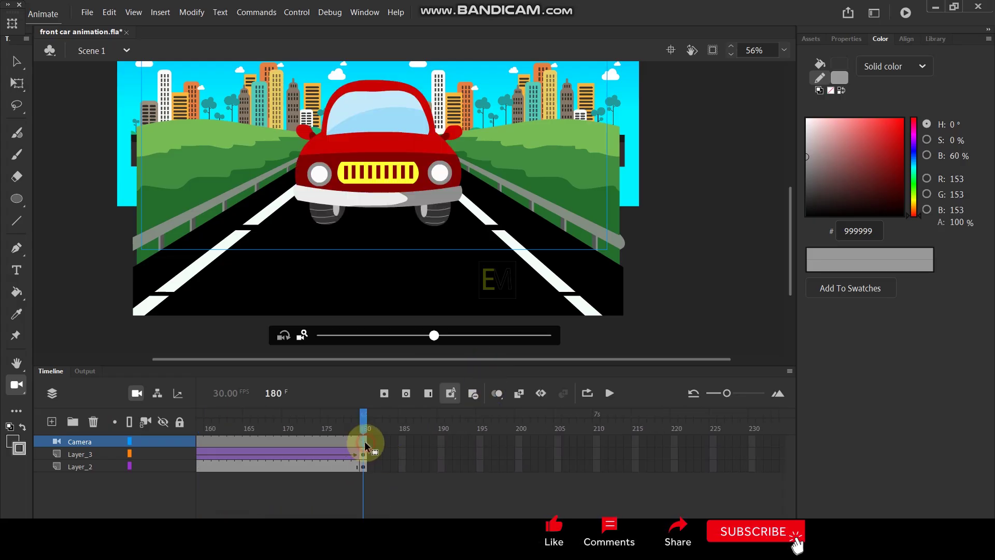
key(F6)
click(435, 337)
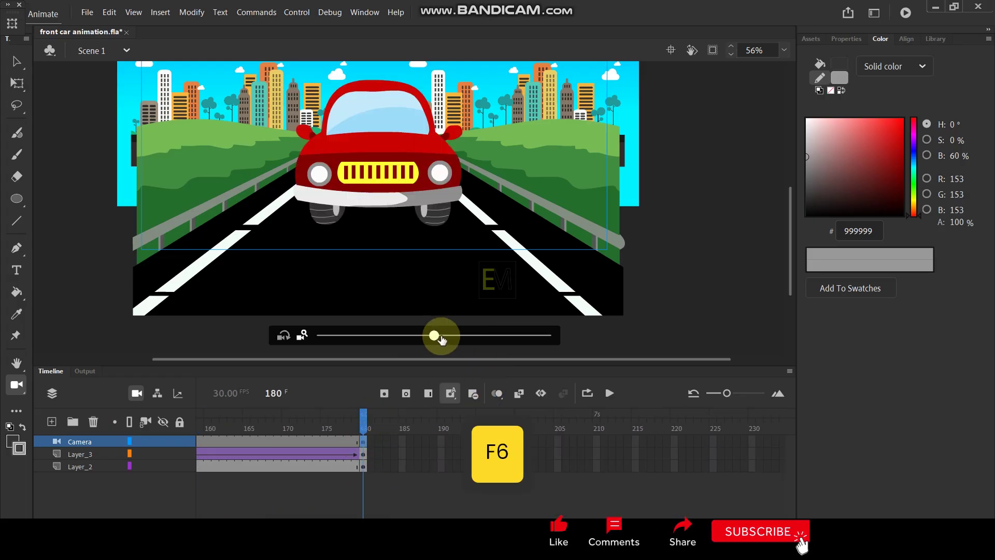
drag(440, 339, 561, 328)
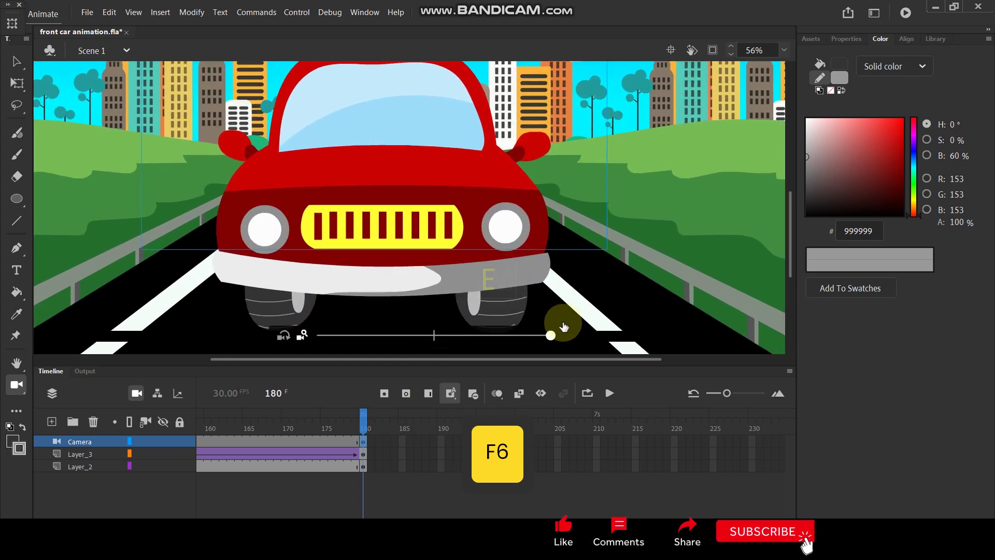
- Create a classic tween on the Camera layer between its keyframes and scrub back through the zoom
right_click(269, 441)
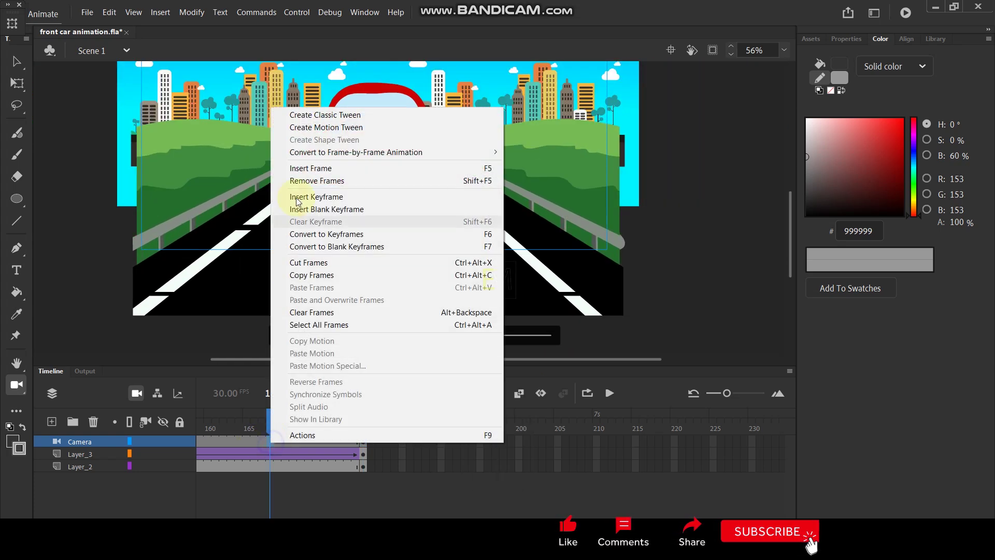
click(317, 117)
click(269, 415)
drag(271, 421, 261, 459)
- Give the Camera tween a custom S-shaped ease that starts and ends gently, and save it as My Ease 1
click(269, 443)
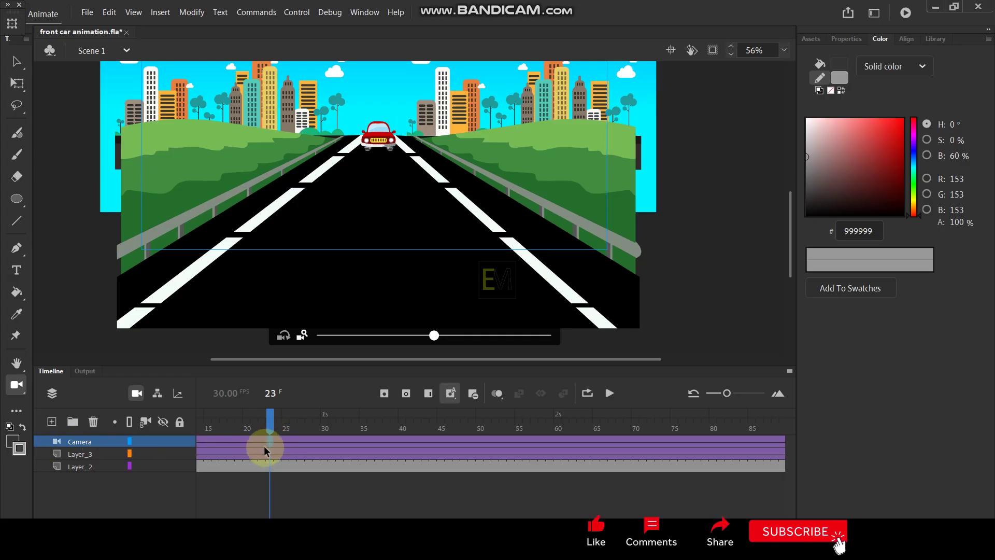
click(846, 39)
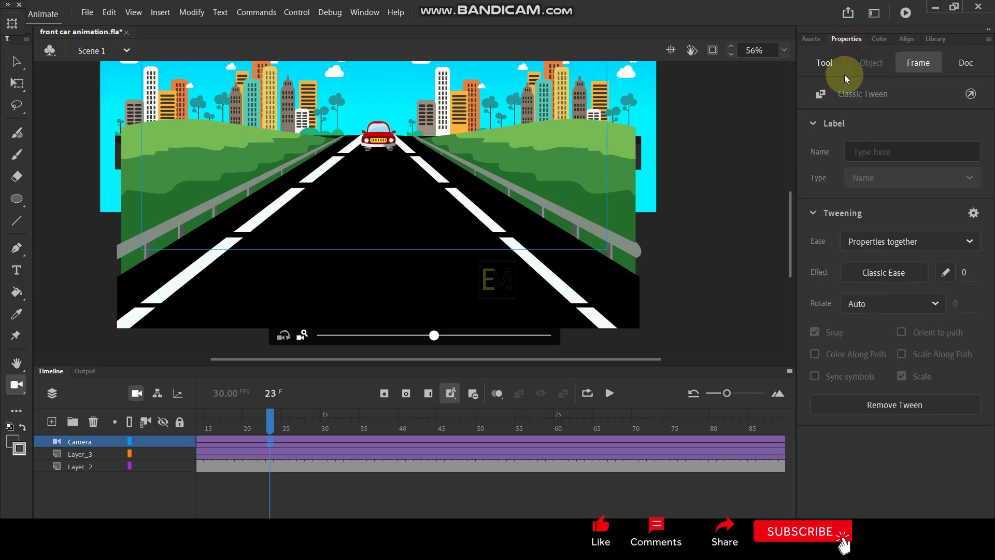
click(946, 273)
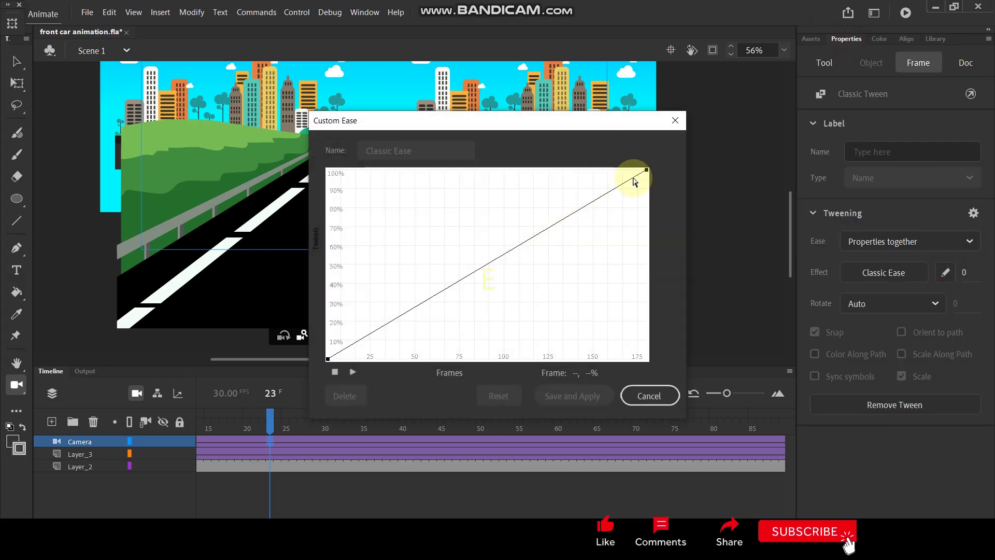
drag(541, 234, 542, 148)
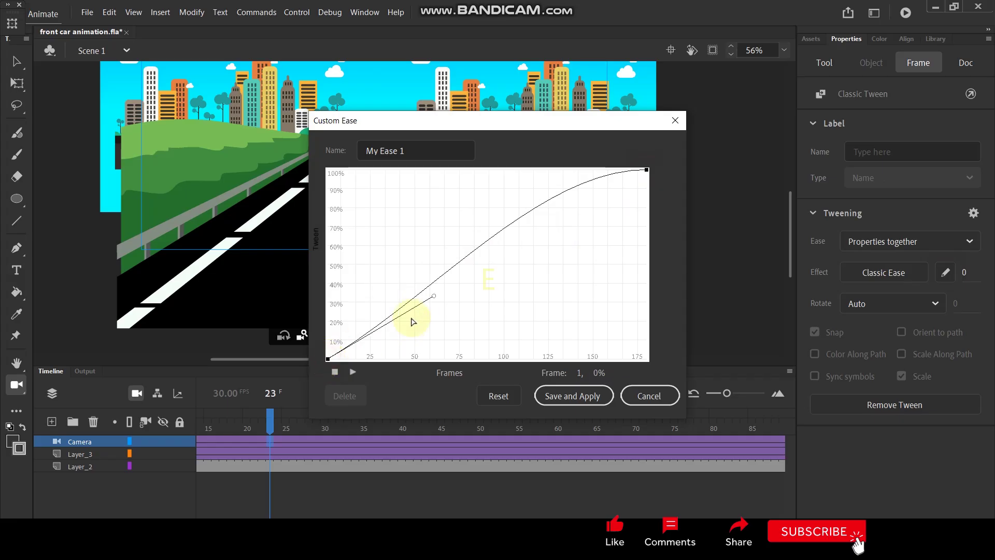
drag(433, 299, 445, 366)
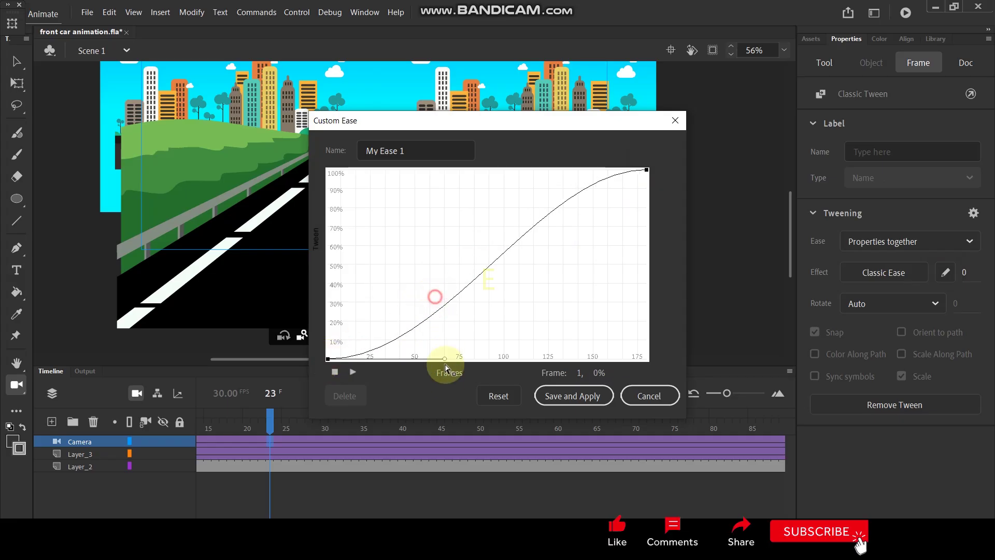
click(571, 395)
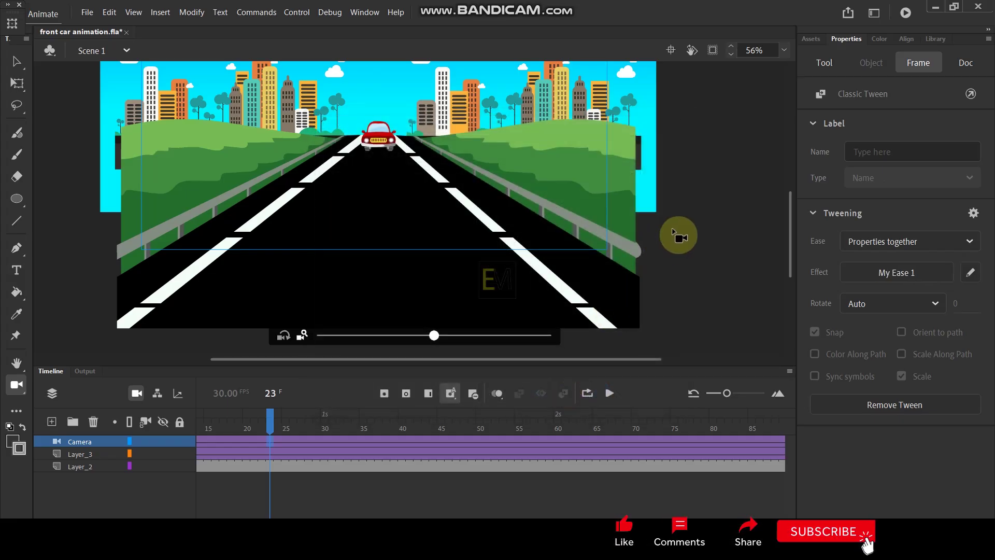
- Test the movie in an enlarged preview to check the eased camera zoom, and close the preview
key(ctrl+Return)
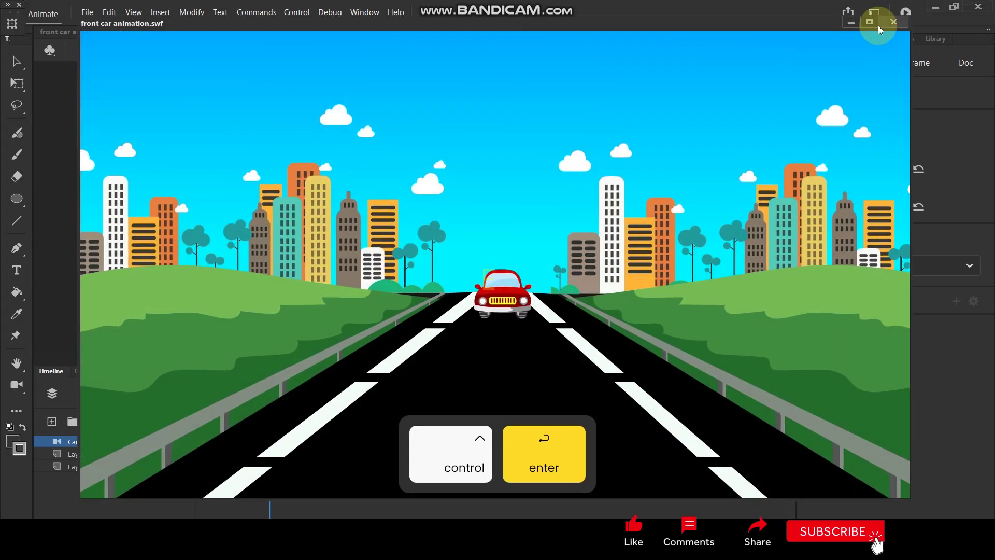
click(872, 23)
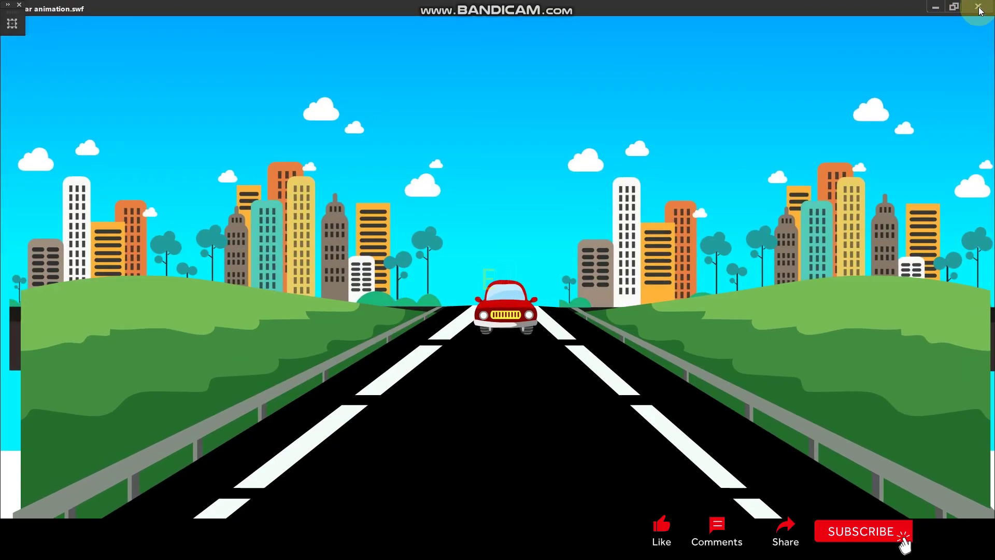
click(978, 6)
- Move the car straight down on Layer_3 at frame 180 until its roof sits at the stage's lower edge
drag(270, 418, 487, 454)
click(480, 455)
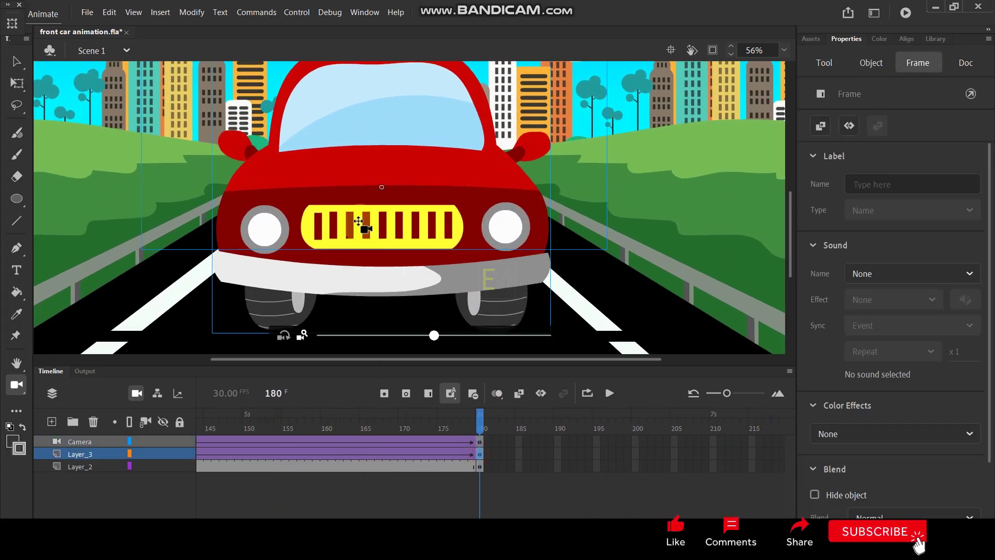
click(16, 66)
click(395, 166)
drag(402, 179, 405, 378)
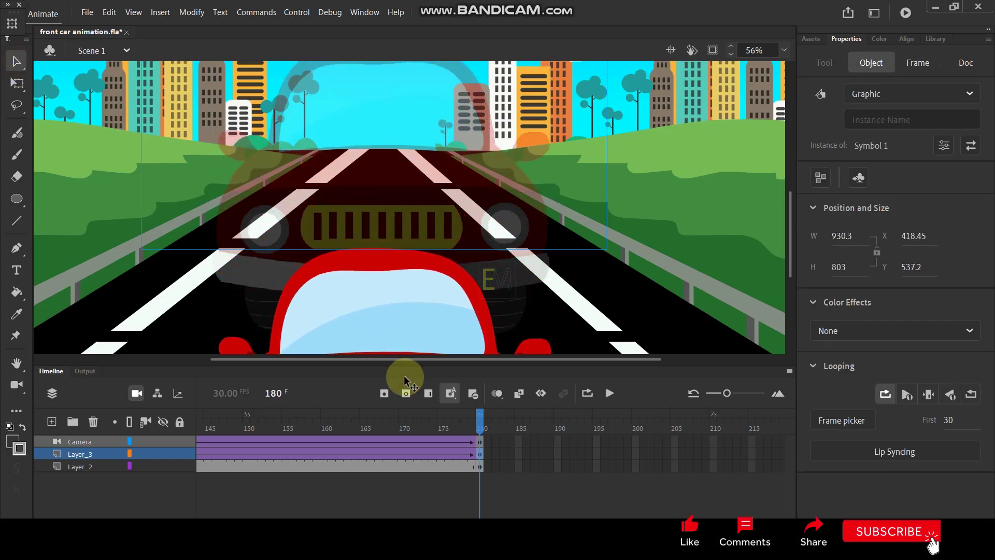
- Insert a keyframe for the car on Layer_3 at frame 55
drag(478, 420, 620, 463)
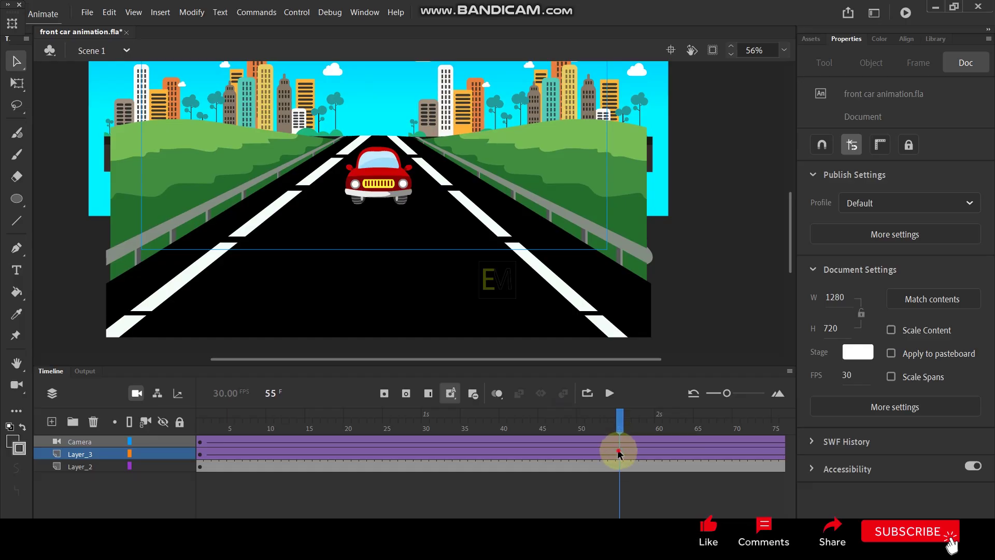
click(620, 451)
key(F6)
key(F6)
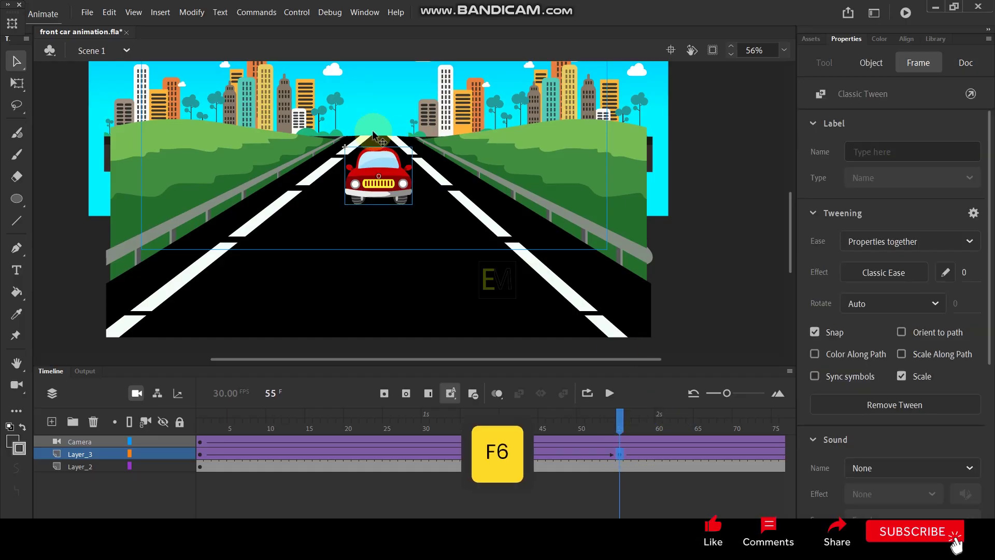
- Scale the car at frame 55 to 110% and repeat the scaling until it is roughly twice as wide
key(ctrl+alt+s)
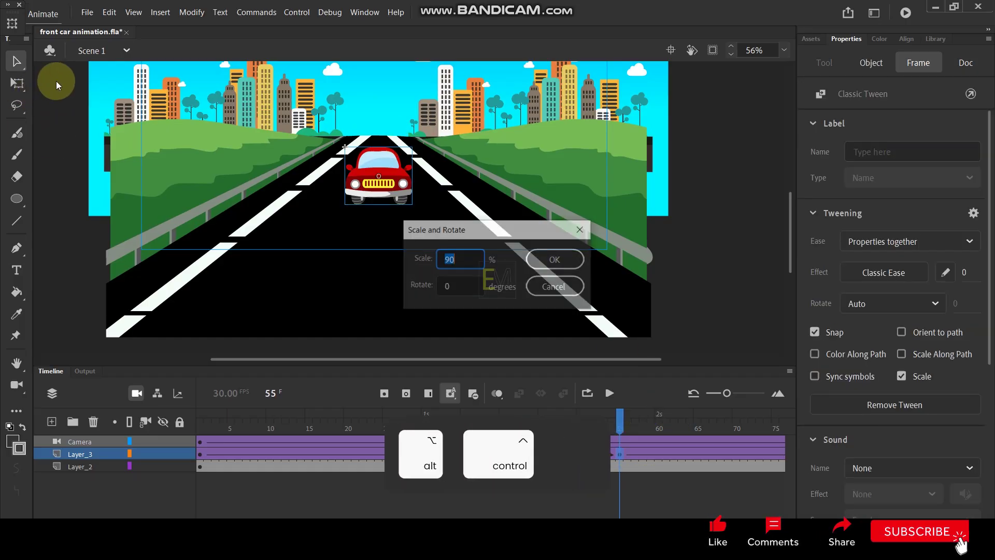
text(11)
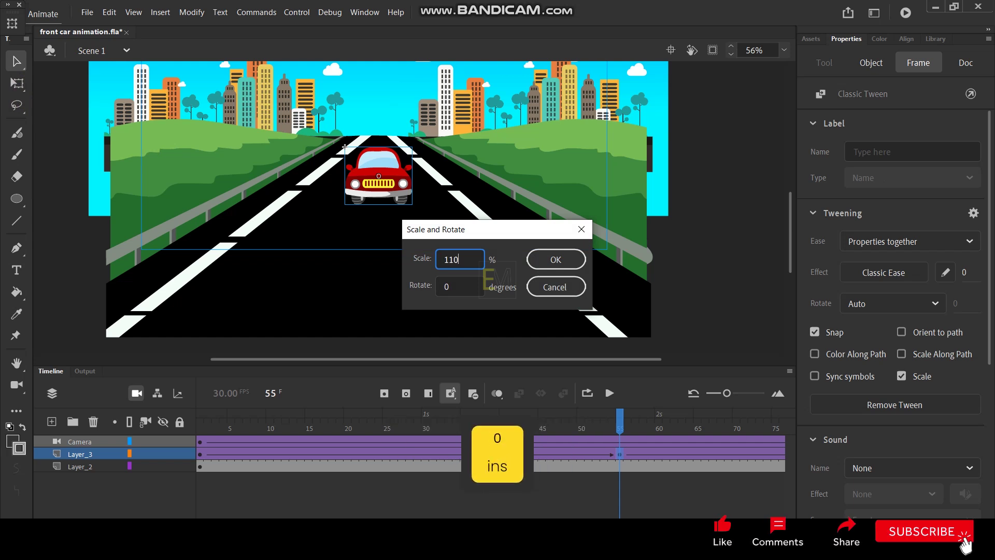
key(Return)
key(ctrl+y)
key(ctrl+y)
key(ctrl+y)
key(ctrl+y)
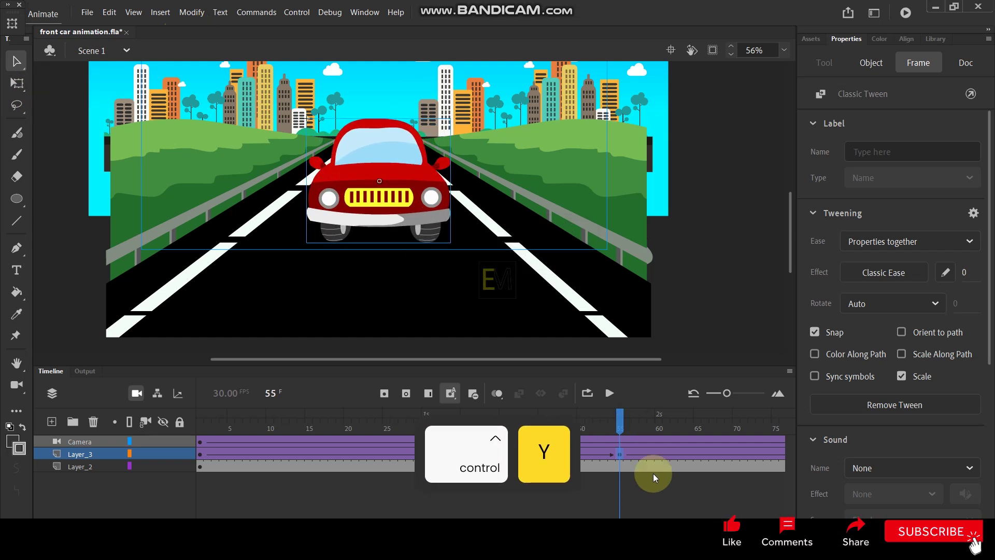
- Test the movie in an enlarged preview to check the car's revised approach, and close the preview
drag(619, 416, 866, 453)
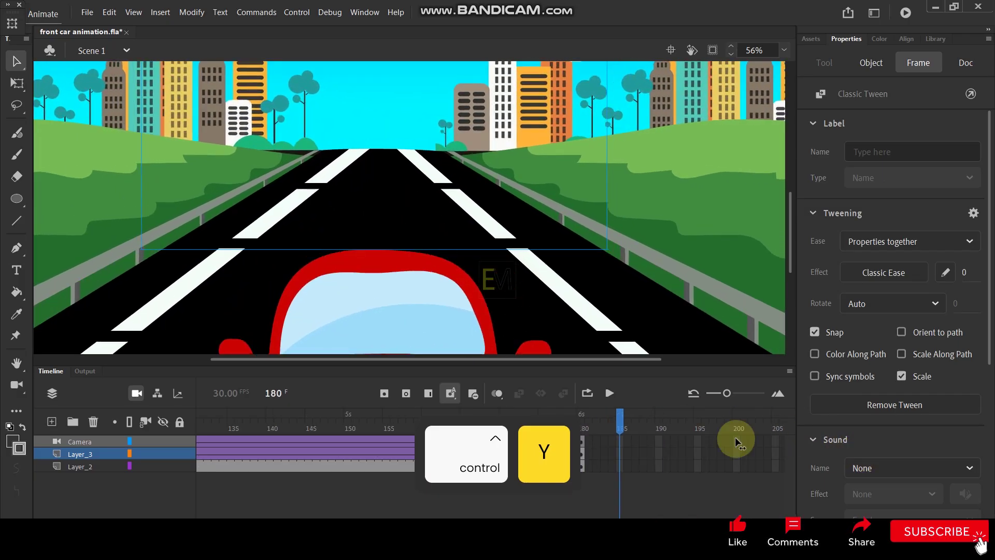
click(541, 409)
key(ctrl+Return)
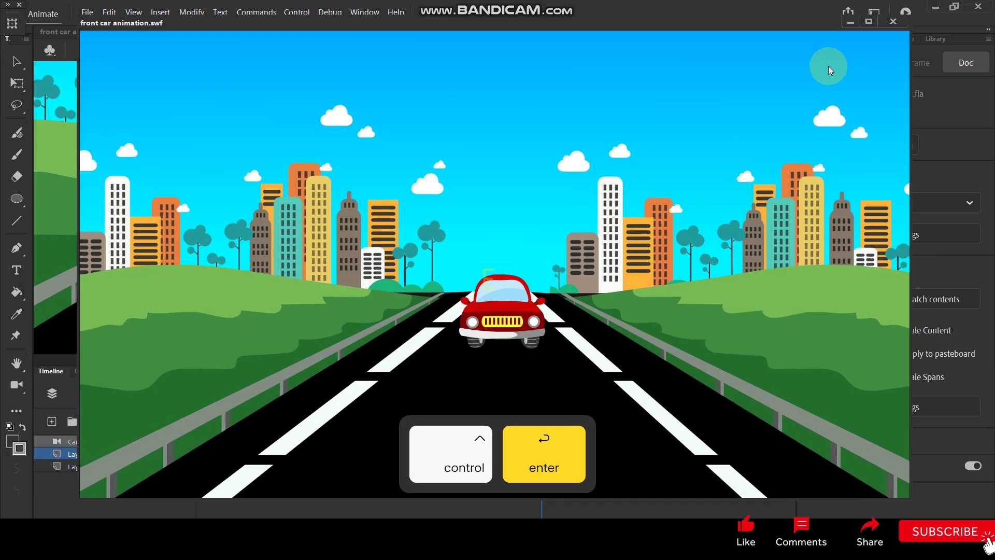
click(867, 22)
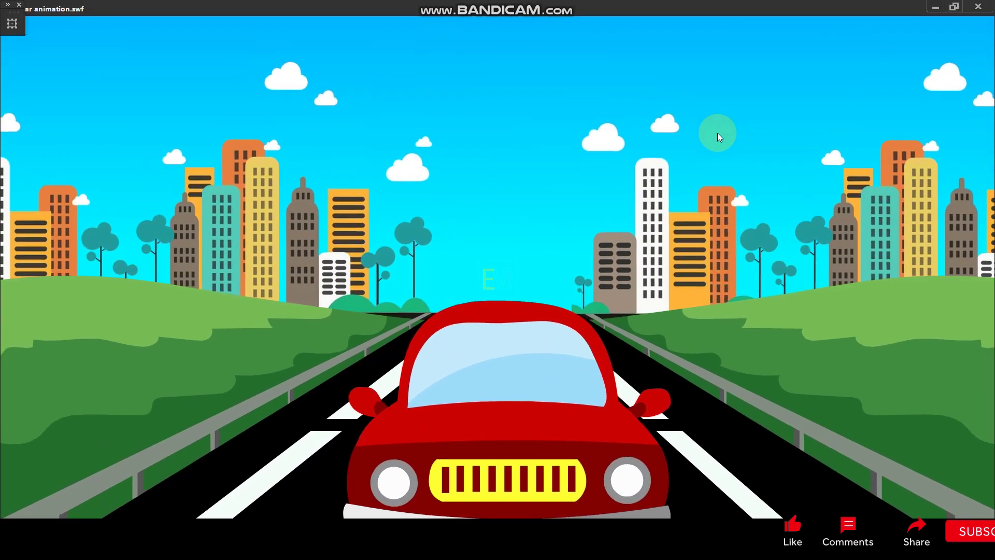
click(978, 6)
- Insert a keyframe on the Camera layer at frame 55
drag(542, 418, 465, 450)
click(469, 442)
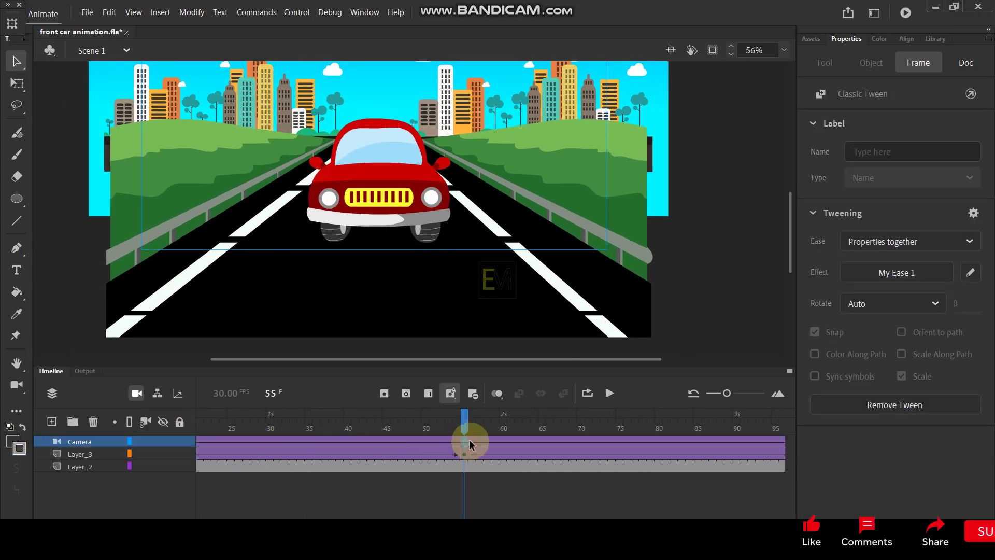
scroll(252, 517, right, 5)
scroll(323, 517, right, 5)
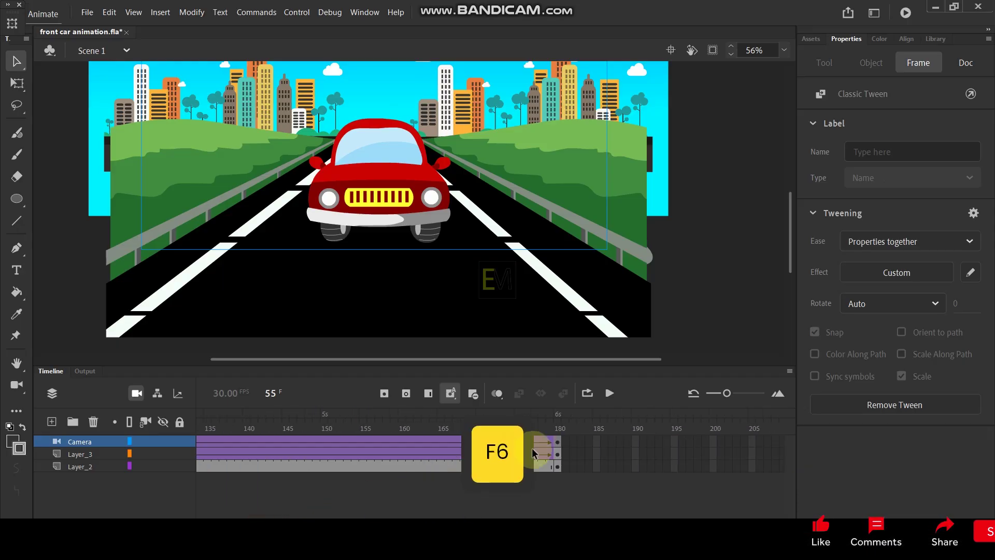
- Try to move the frame 180 keyframes of all three layers back to about frame 100
click(557, 466)
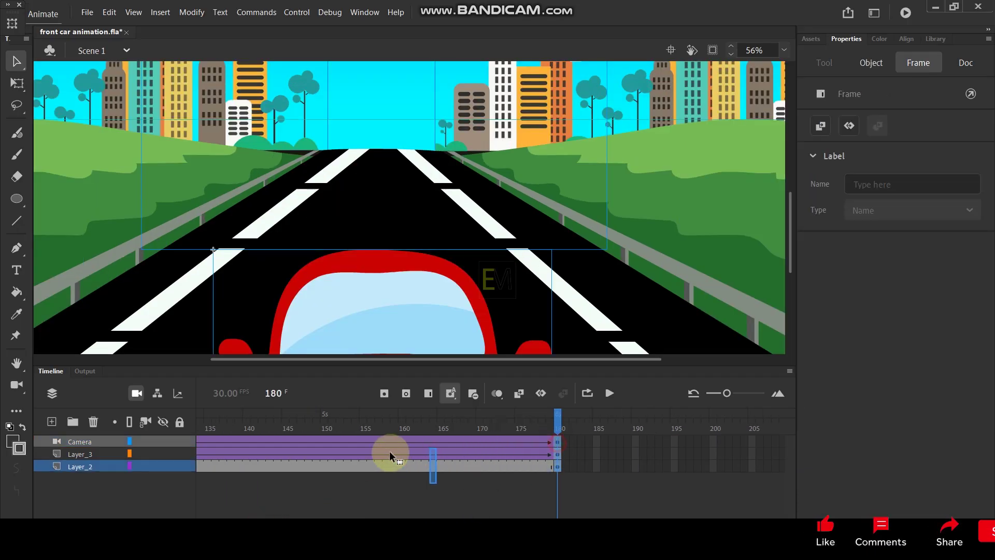
drag(206, 434, 284, 439)
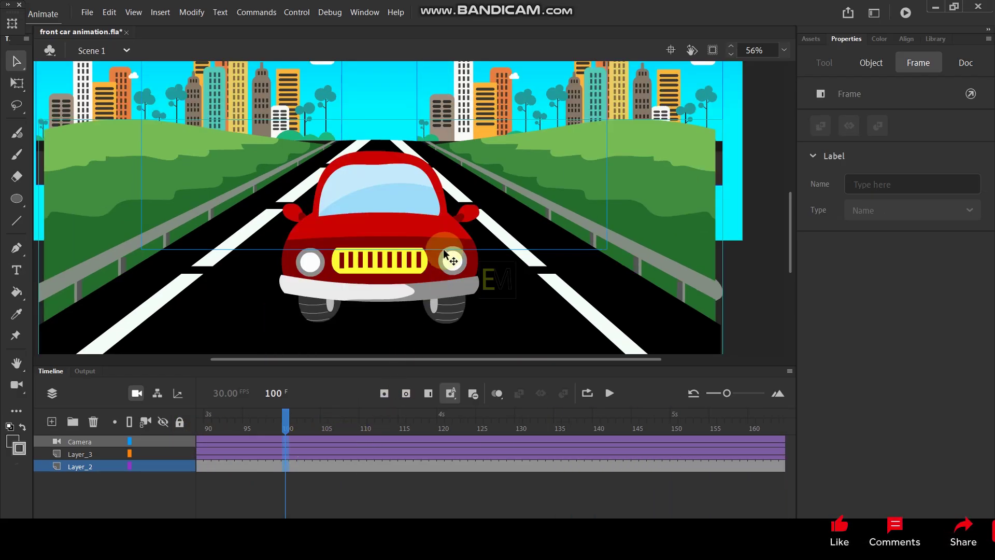
ctrl+scroll(445, 254, down, 2)
scroll(337, 513, right, 4)
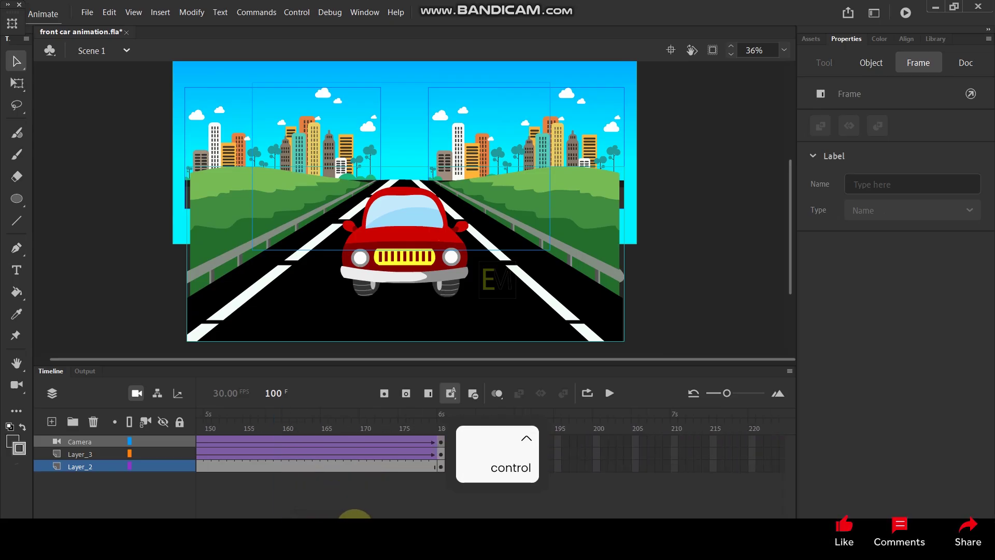
scroll(337, 521, right, 5)
scroll(337, 521, left, 3)
- Try to move the keyframes at frame 180 back to frame 90
click(318, 457)
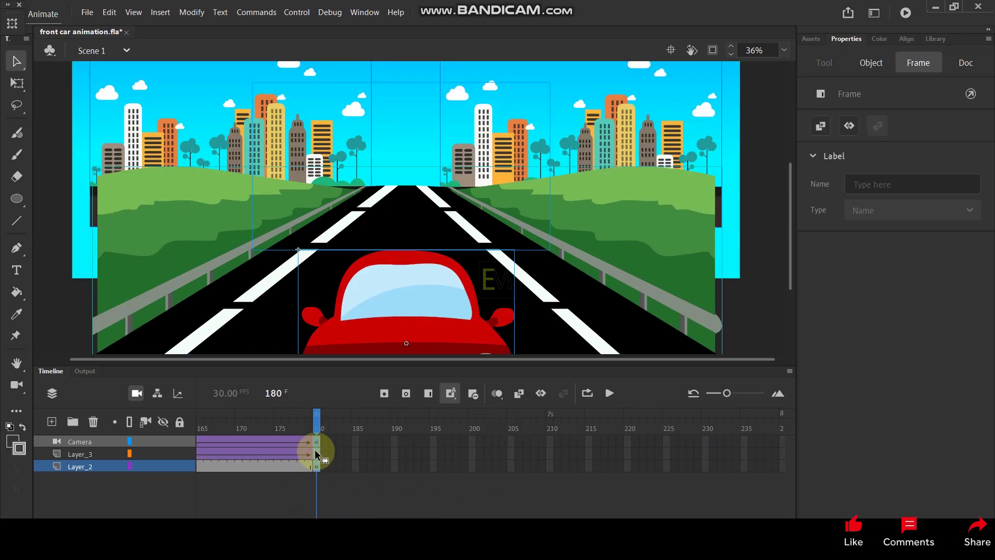
drag(196, 452, 191, 446)
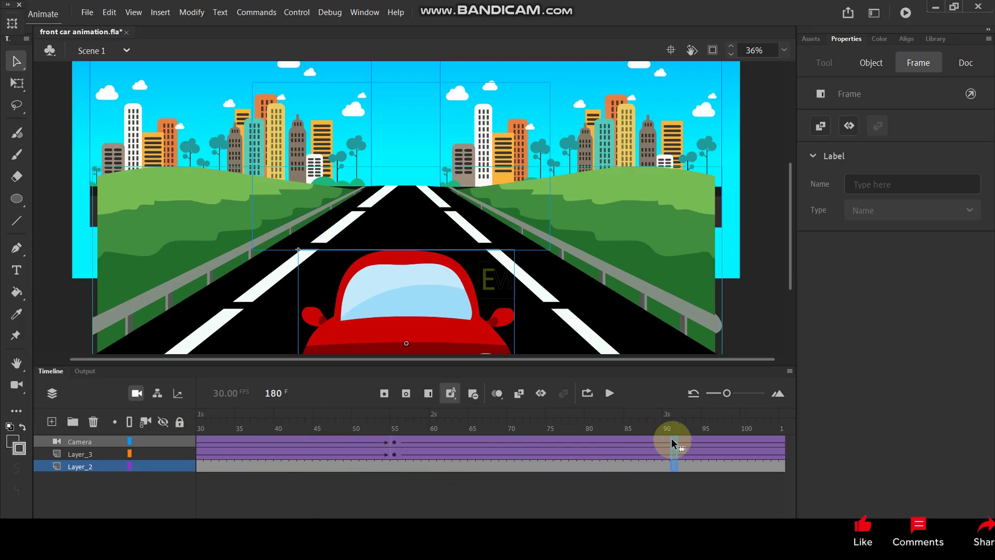
drag(667, 438, 666, 438)
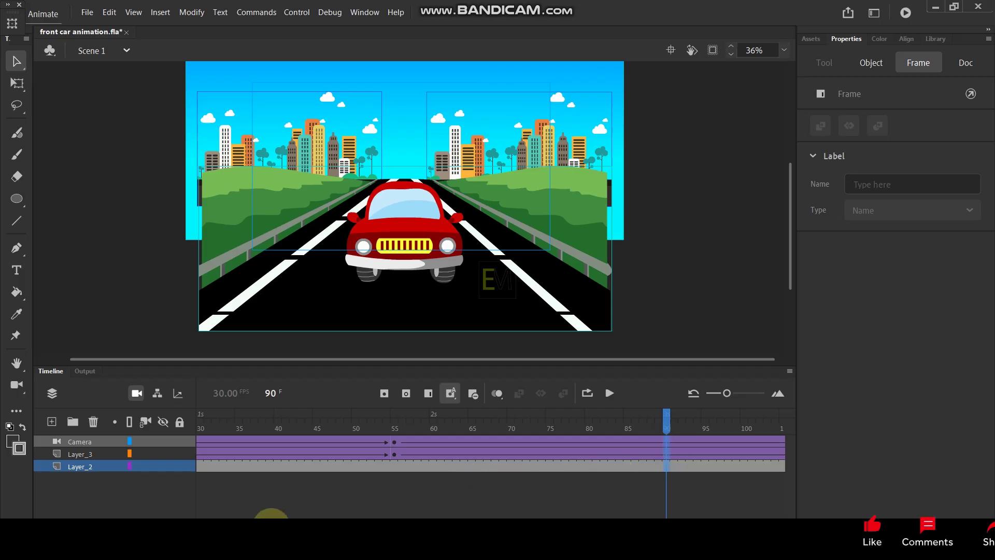
- Copy the frame 180 keyframes of Layer_3 and Layer_2 to frame 90
scroll(378, 500, right, 5)
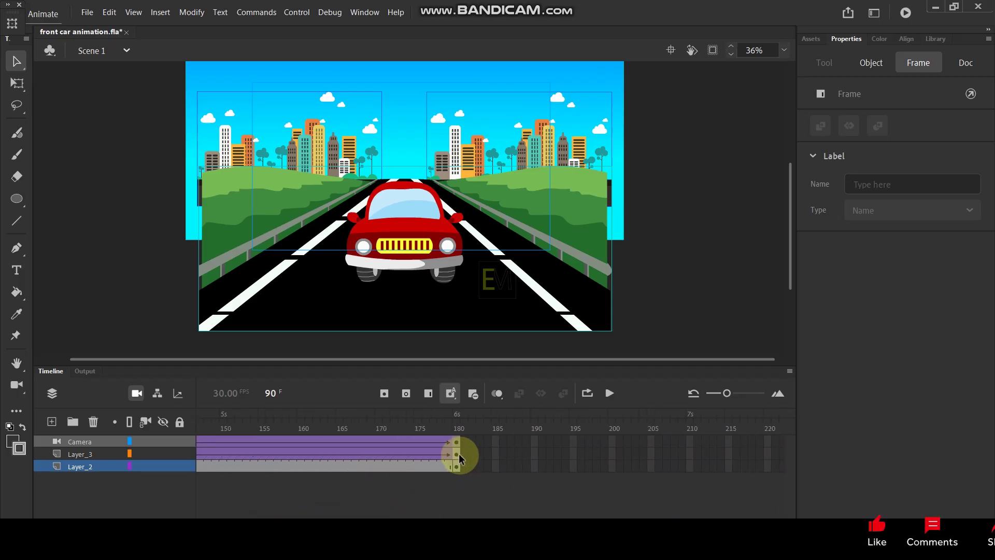
click(459, 464)
click(458, 455)
drag(201, 459, 319, 468)
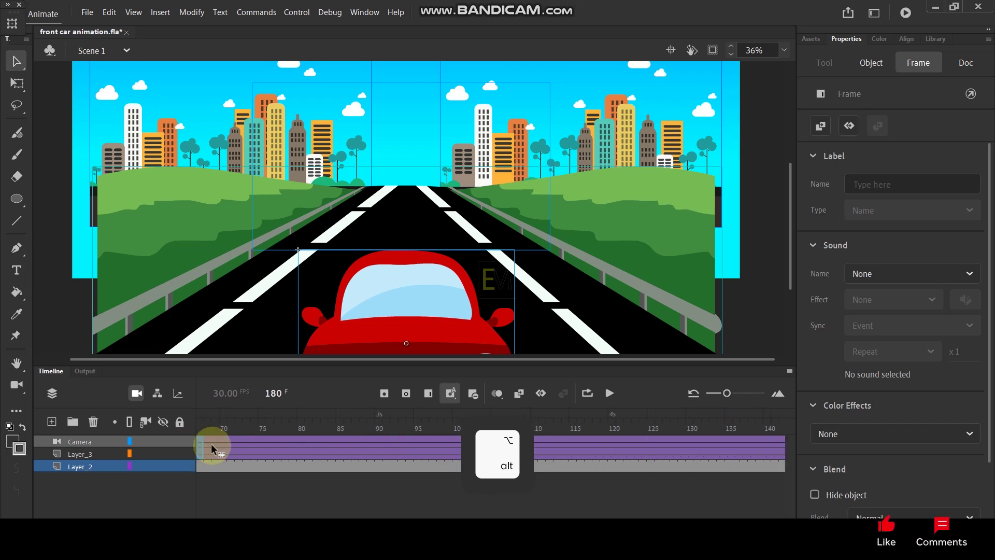
drag(379, 456, 379, 455)
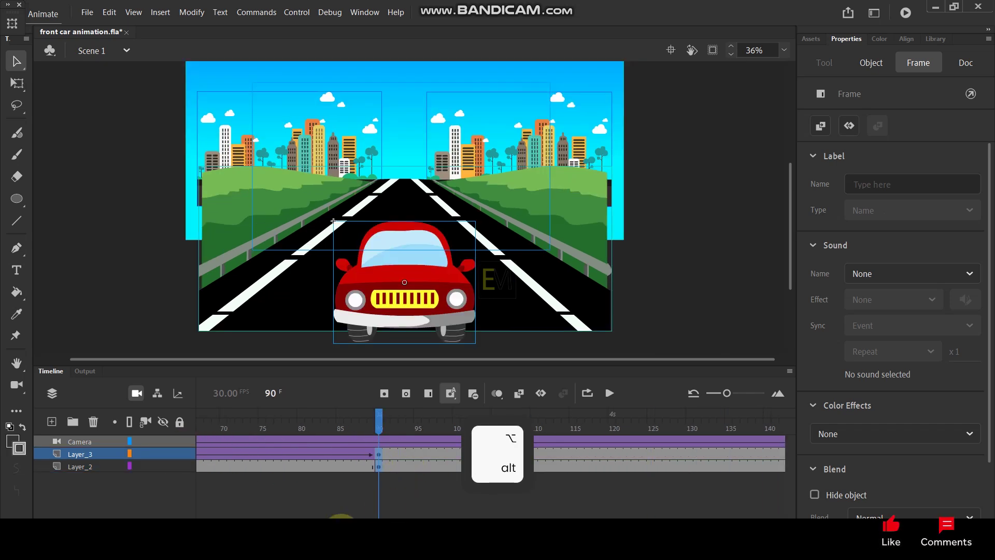
- Remove all frames after frame 90 from Layer_3 and Layer_2
drag(283, 516, 359, 513)
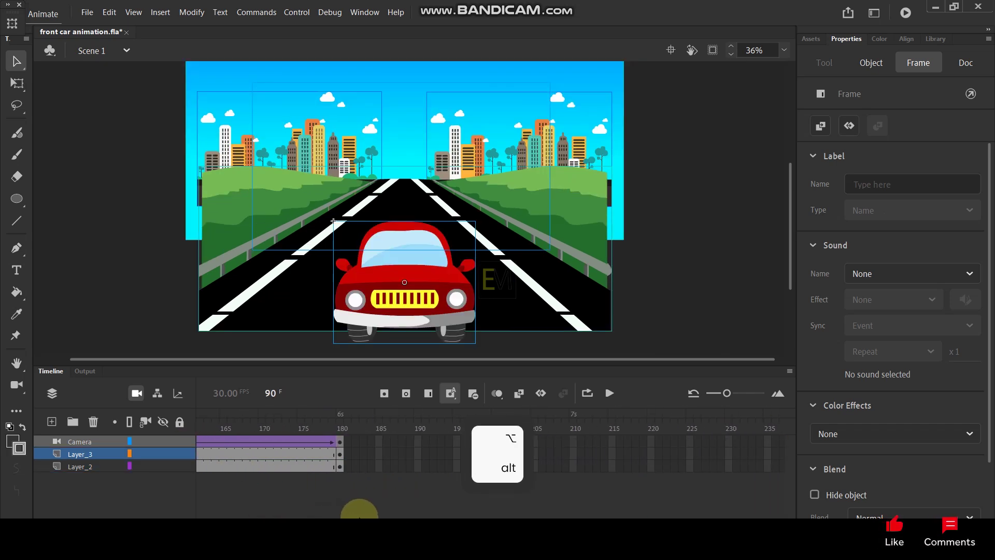
click(340, 443)
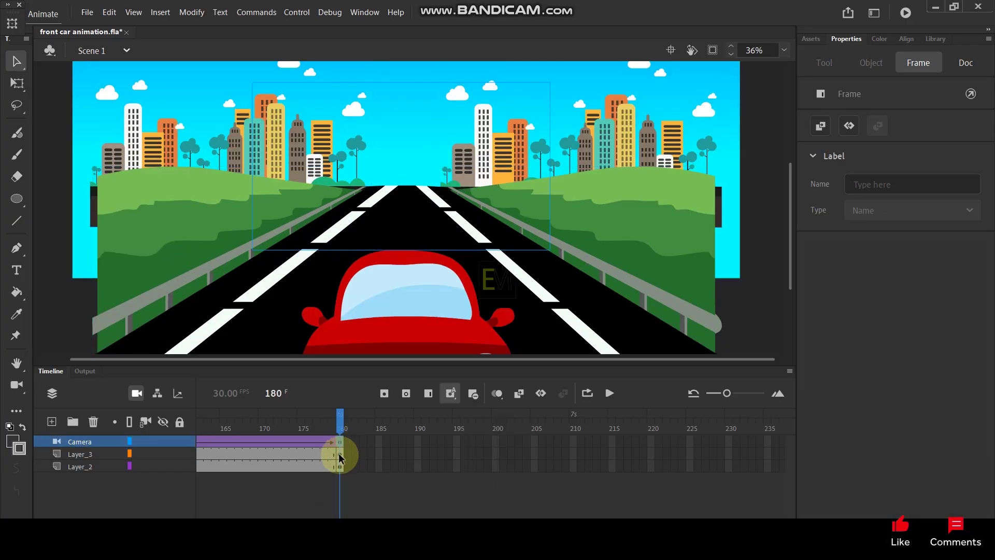
drag(356, 457, 389, 473)
right_click(397, 460)
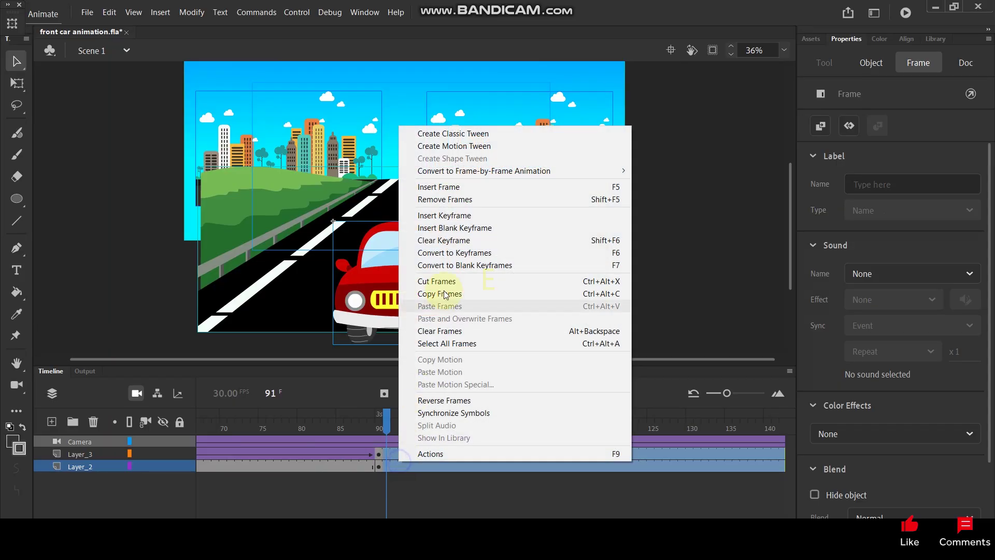
click(453, 200)
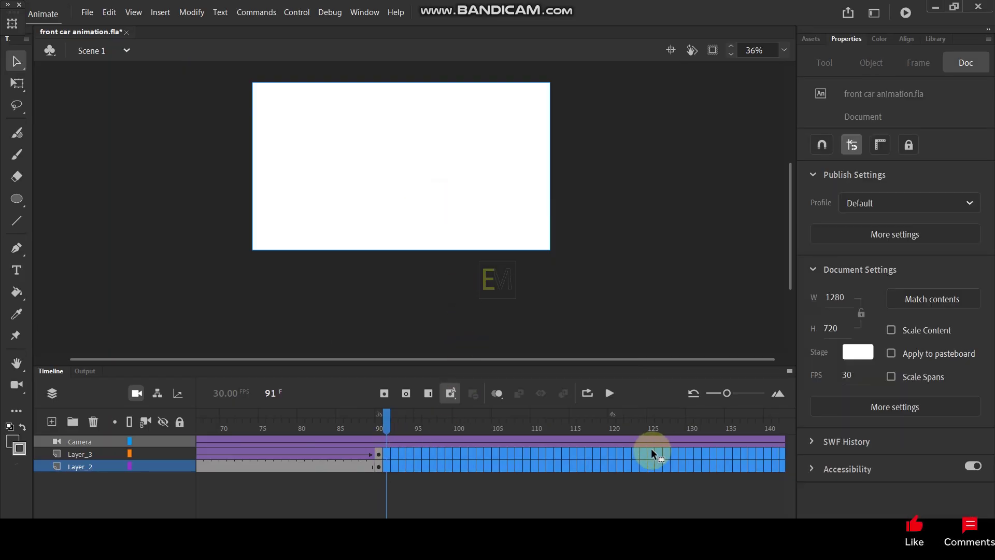
drag(268, 516, 303, 516)
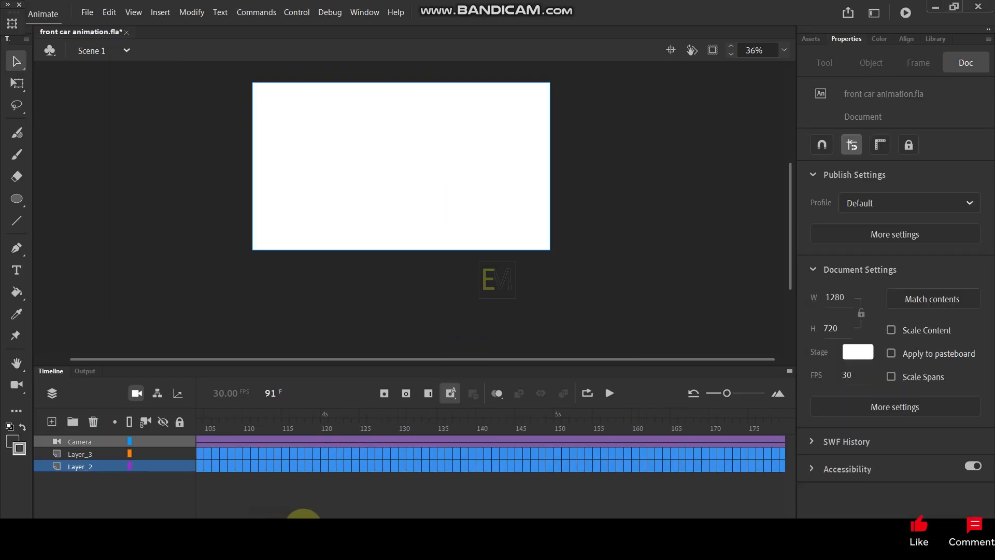
- Shorten the Camera layer to end with its closing keyframe at frame 90, removing all frames beyond it
click(667, 442)
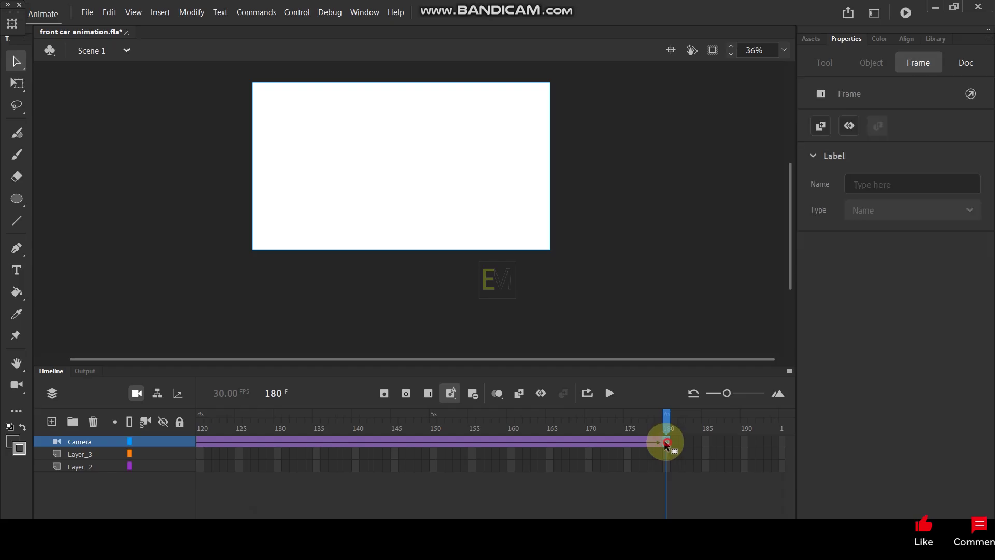
drag(393, 439, 809, 449)
right_click(558, 441)
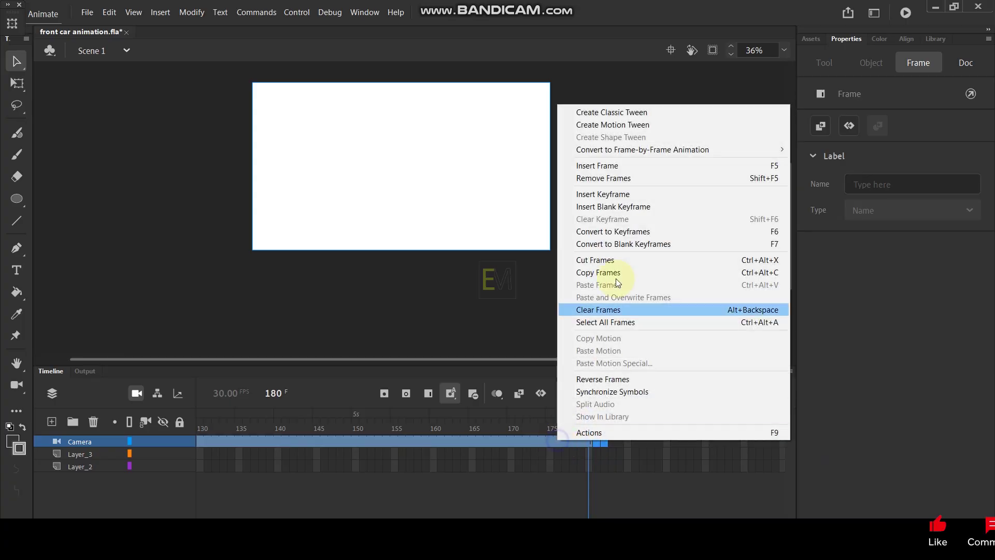
click(597, 179)
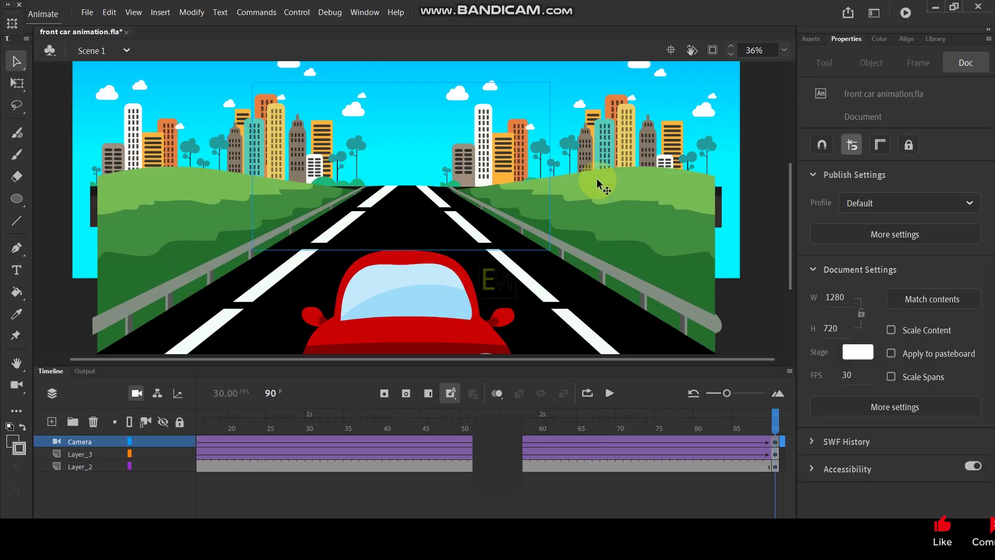
- Test the shortened movie in a maximized preview window, and close the preview
key(ctrl+Return)
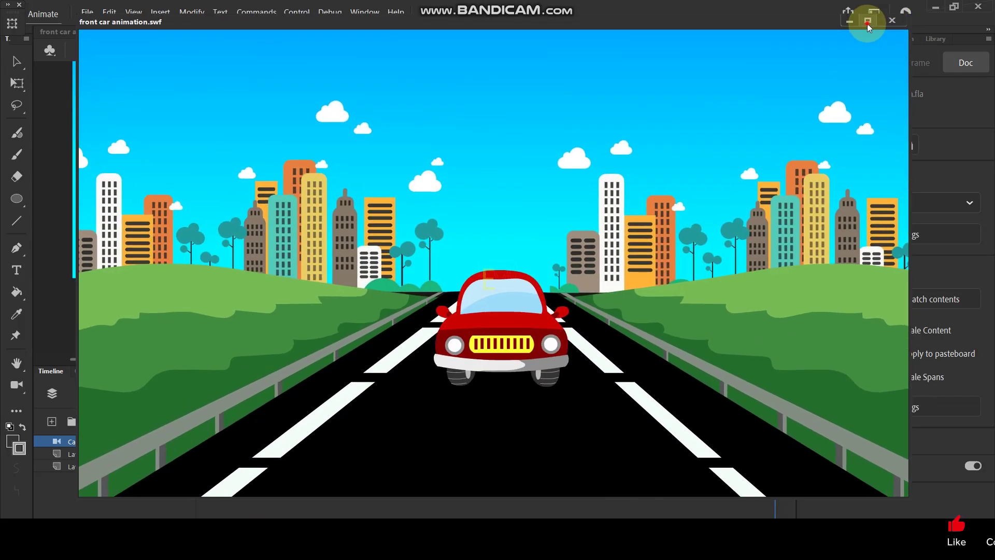
click(869, 24)
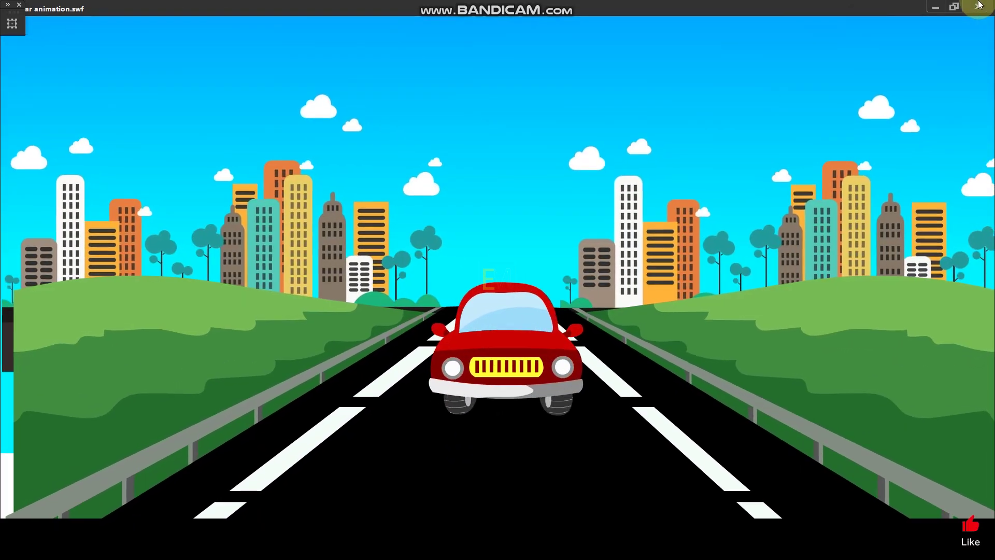
click(988, 5)
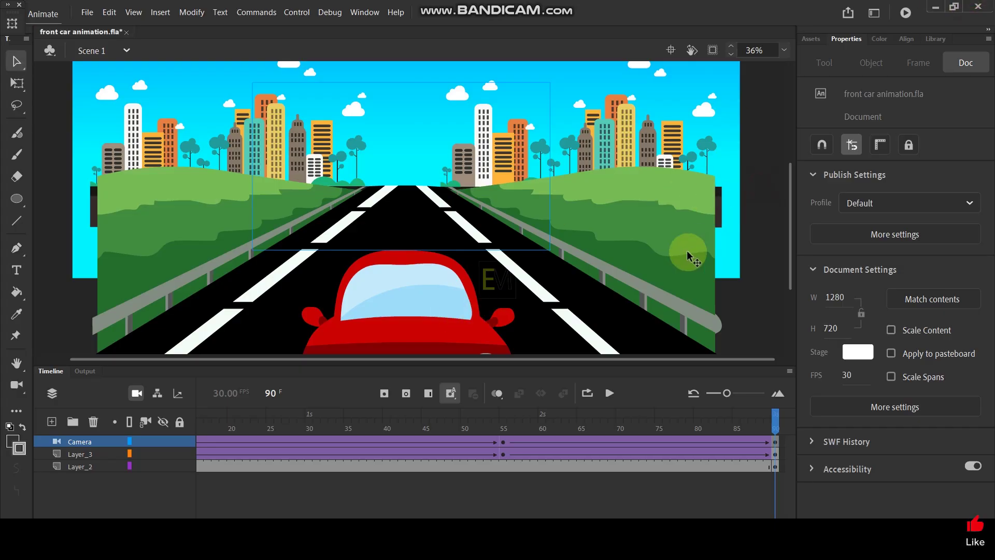
- Undo the timeline shortening on all three layers back to the version ending at frame 180
key(ctrl+z)
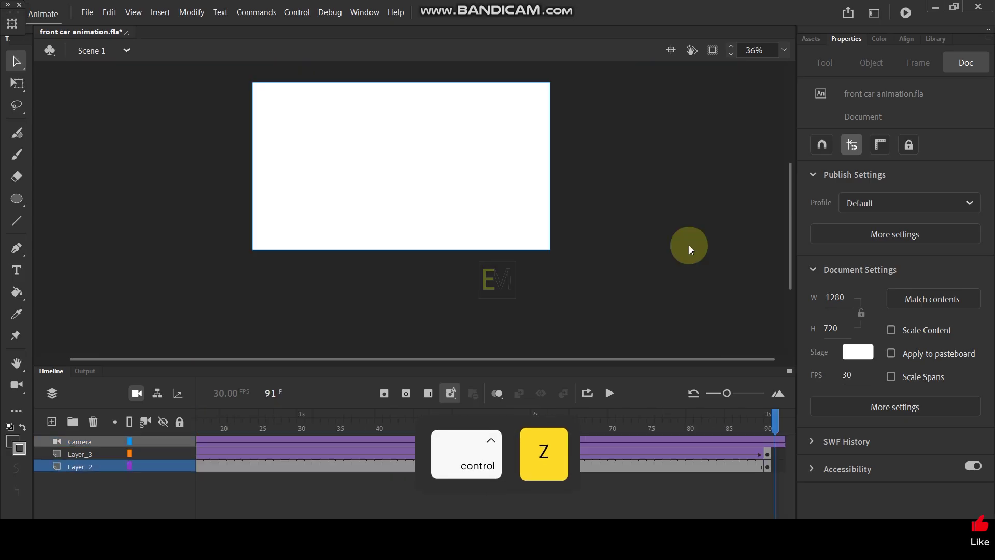
key(ctrl+z)
key(ctrl+z)
key(ctrl+z)
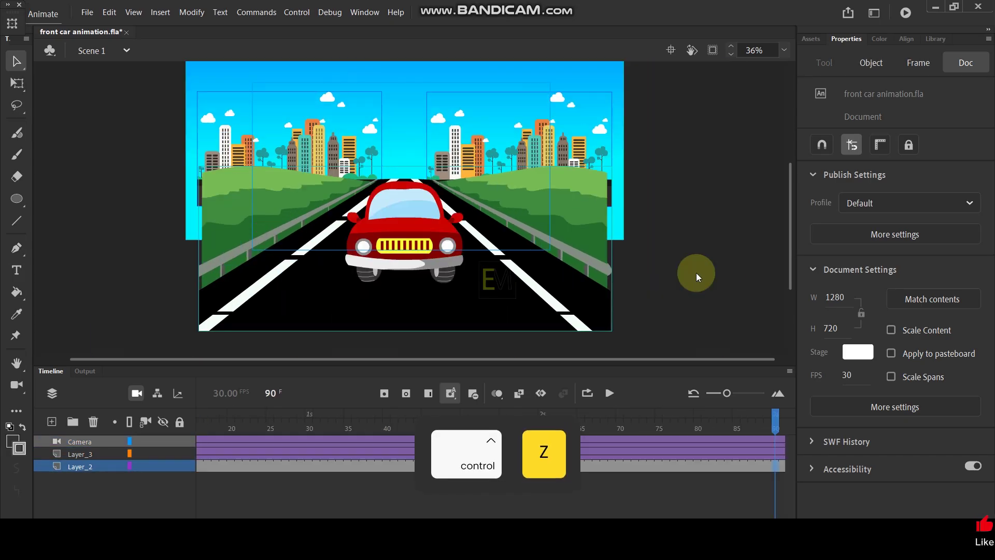
key(ctrl+z)
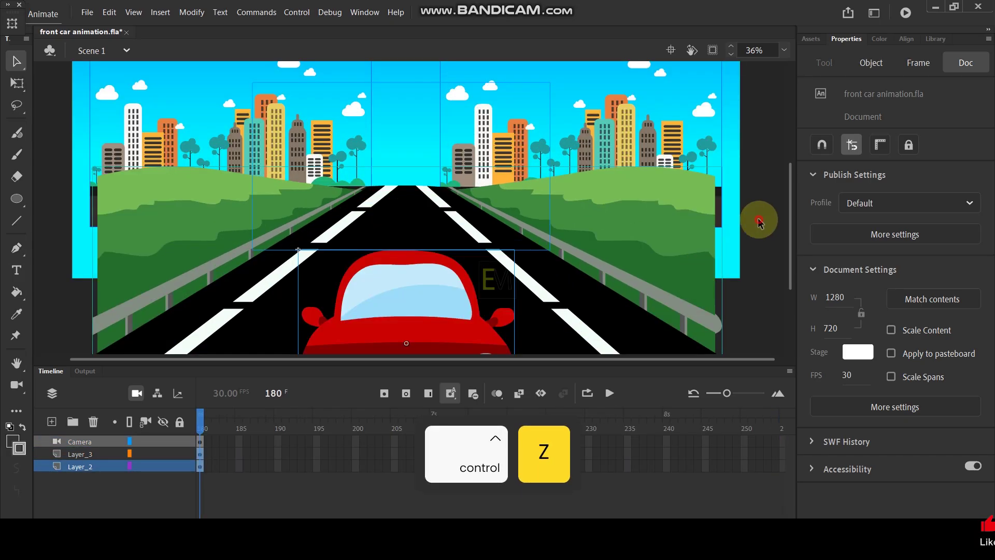
key(ctrl+z)
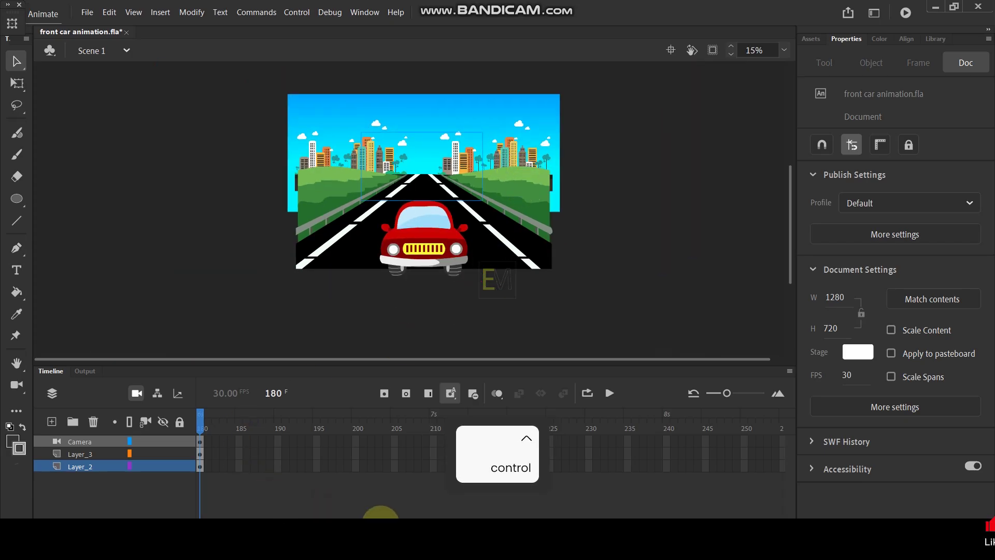
key(ctrl+z)
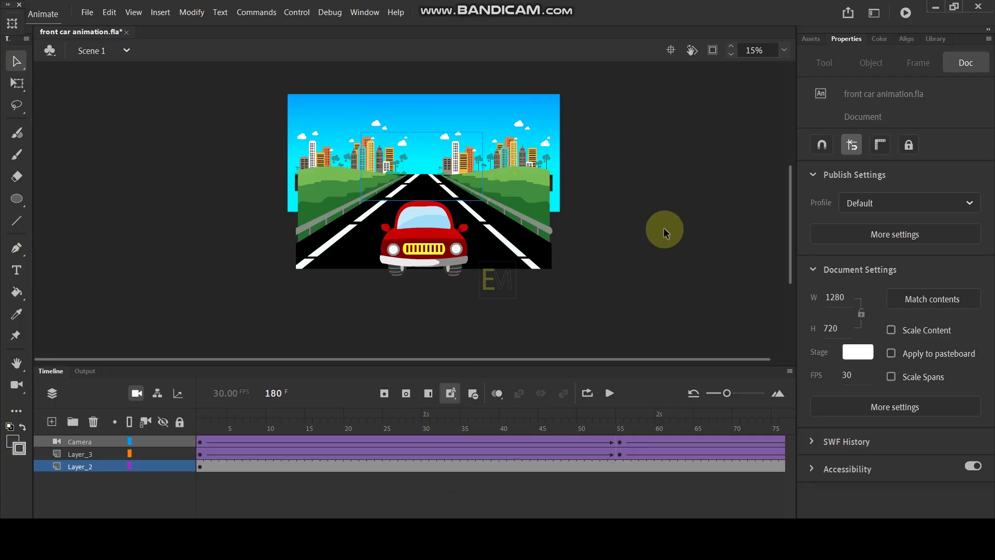
- Test the restored 180-frame movie in a maximized preview window
key(ctrl+Return)
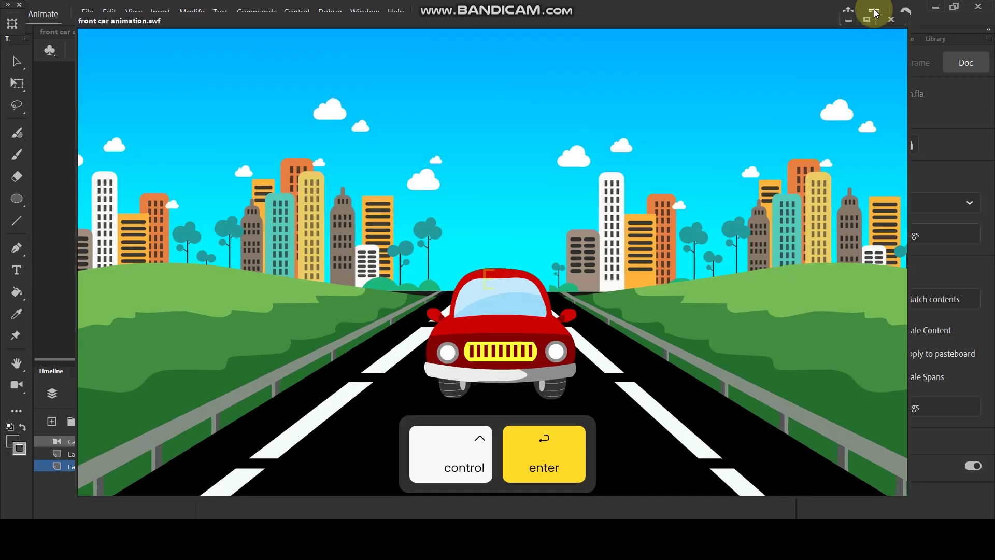
click(862, 20)
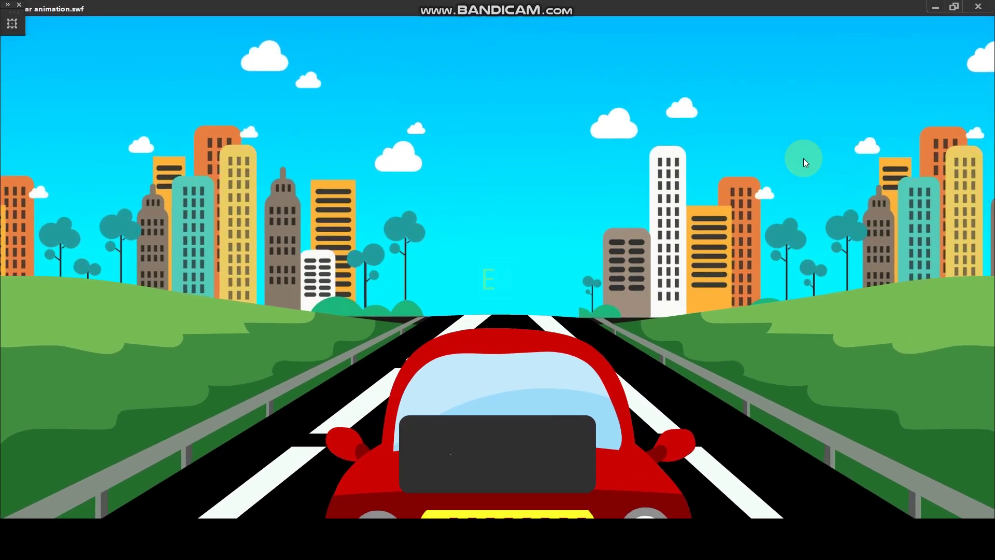